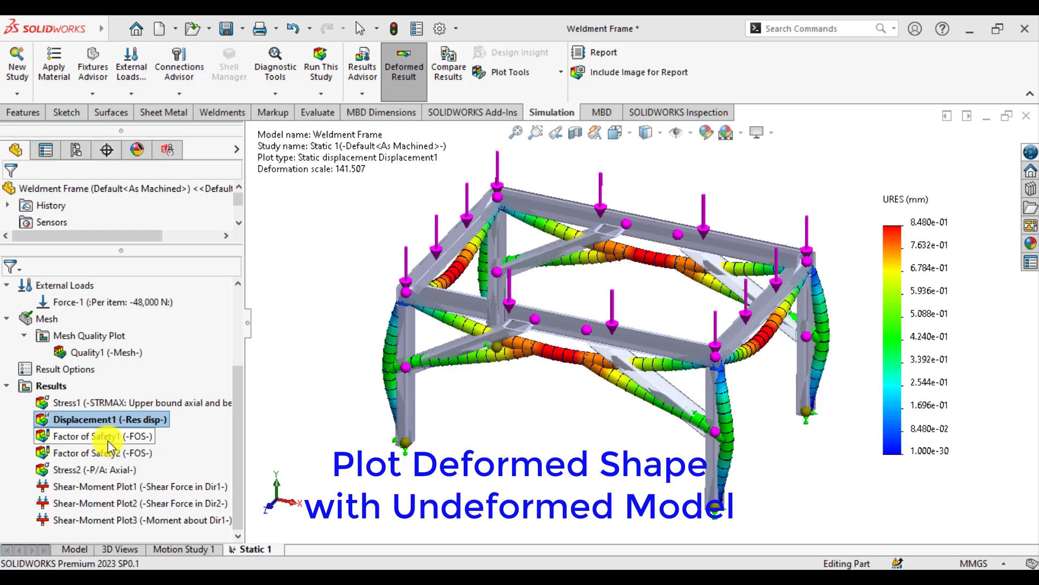
Step: Display in turn the two factor of safety plots, the axial stress plot, and the shear force plots in Dir1 and Dir2
double_click(108, 440)
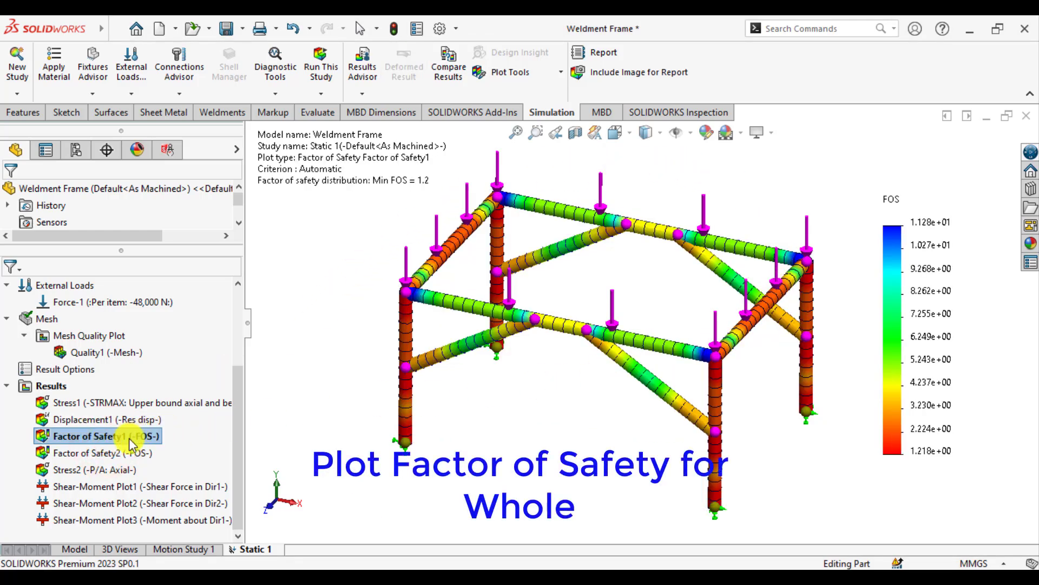
double_click(117, 451)
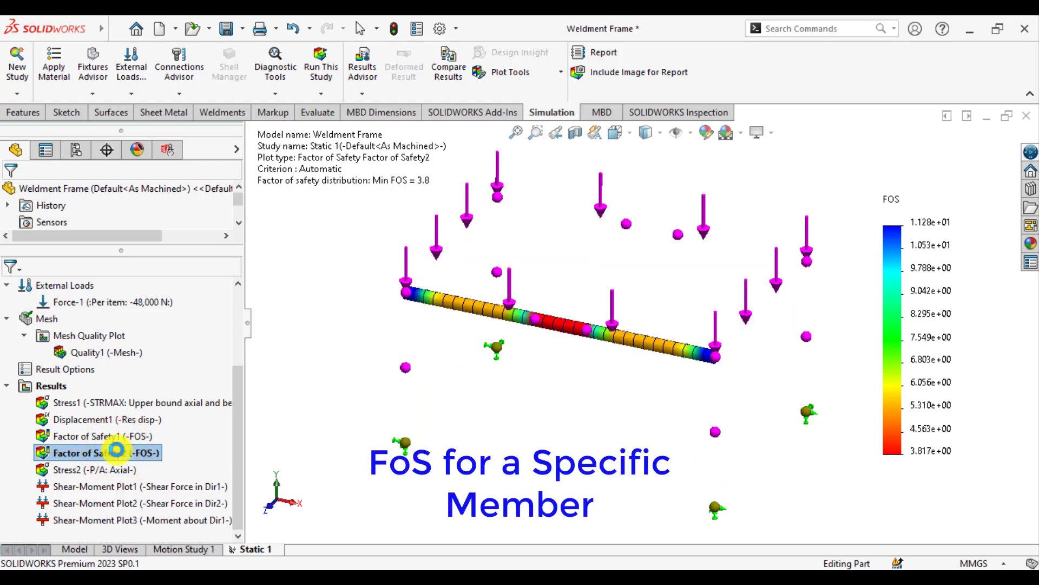
double_click(104, 470)
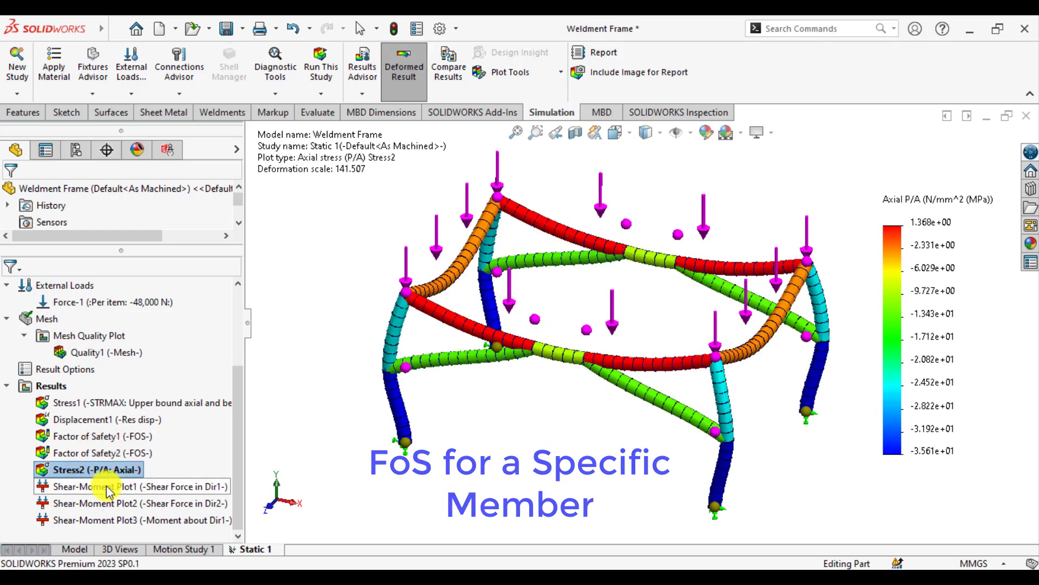
click(106, 485)
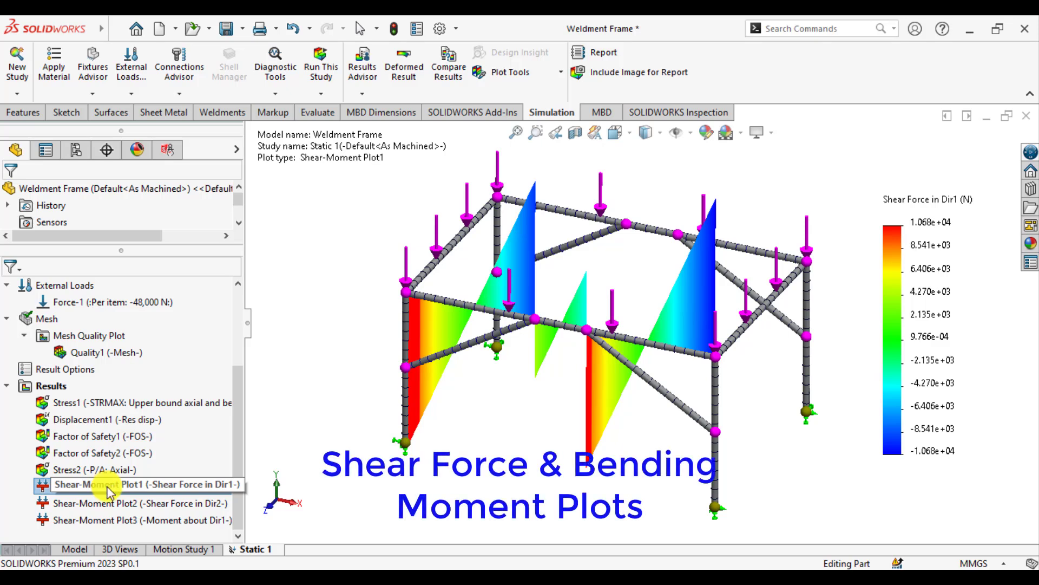
click(109, 503)
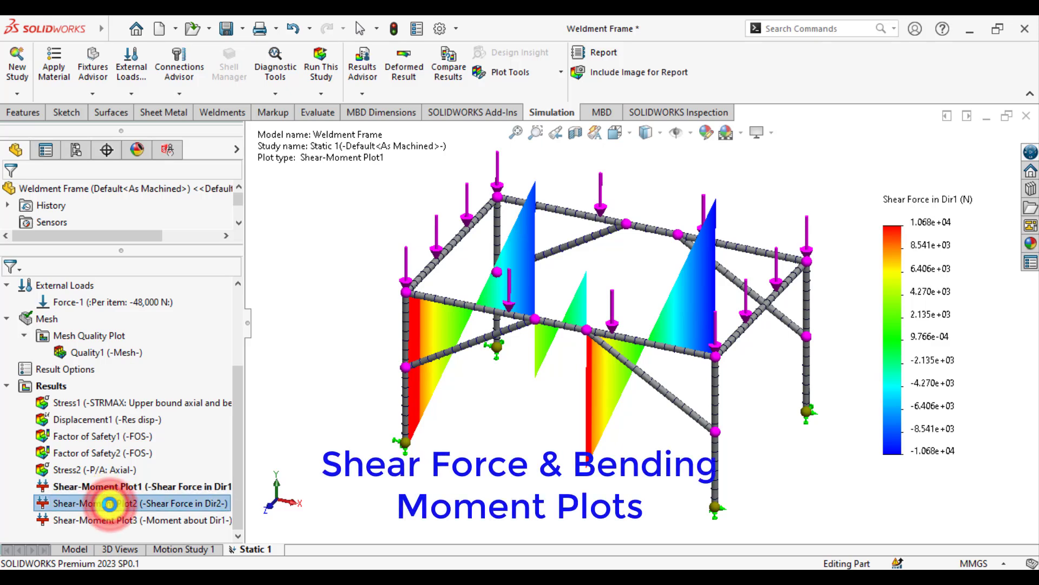
click(328, 398)
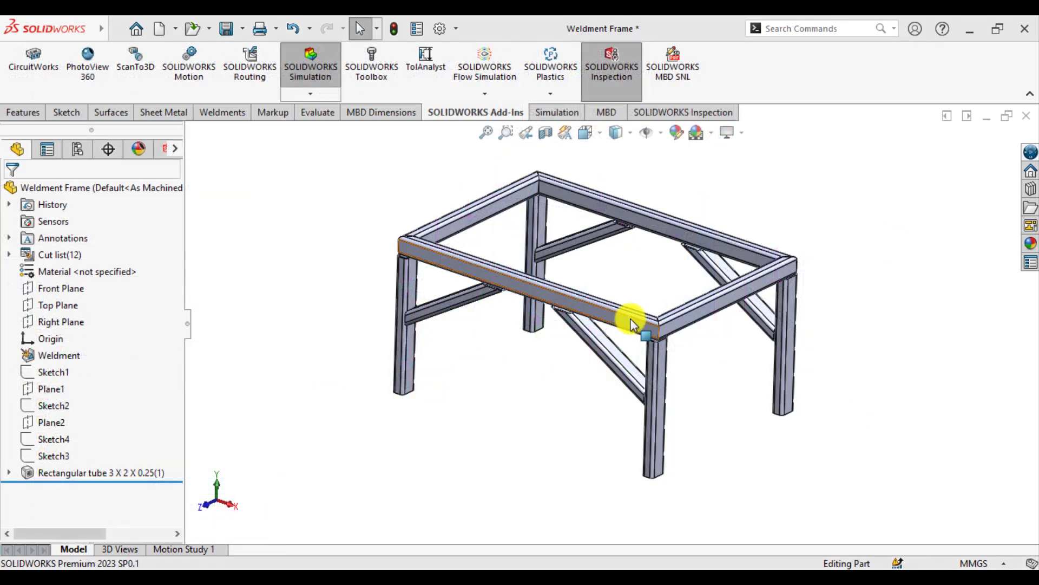
Step: Create a new static simulation study for the weldment frame
mouse_move(740, 383)
middle_down()
mouse_move(738, 413)
mouse_move(726, 395)
mouse_move(730, 368)
mouse_move(742, 376)
middle_up()
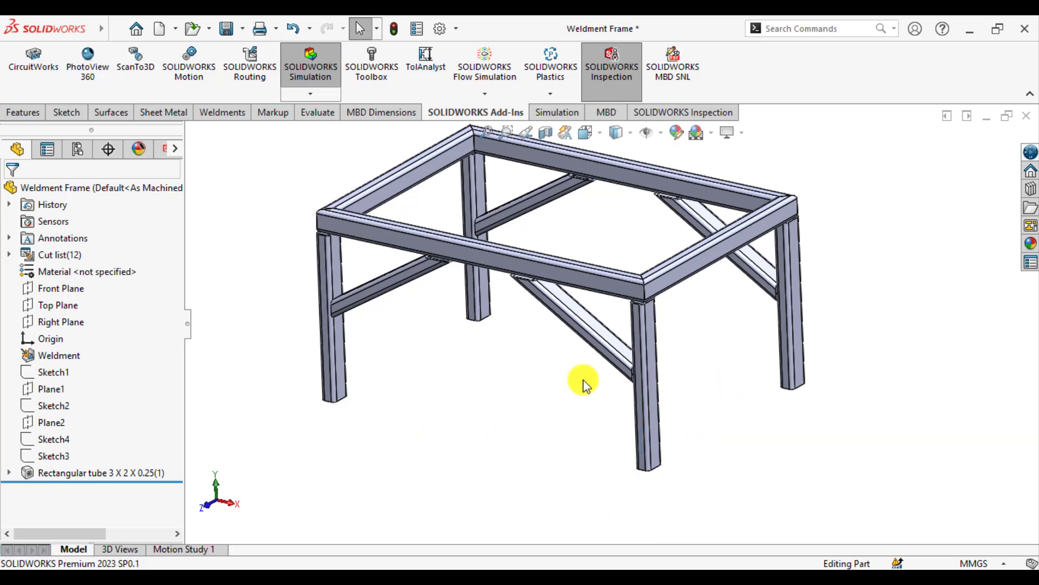
click(567, 112)
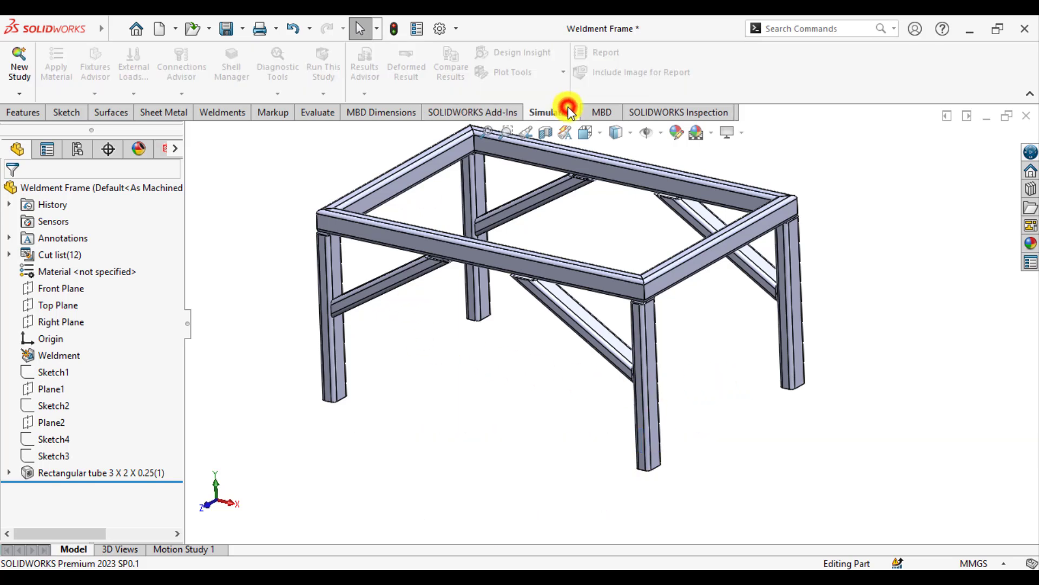
click(23, 59)
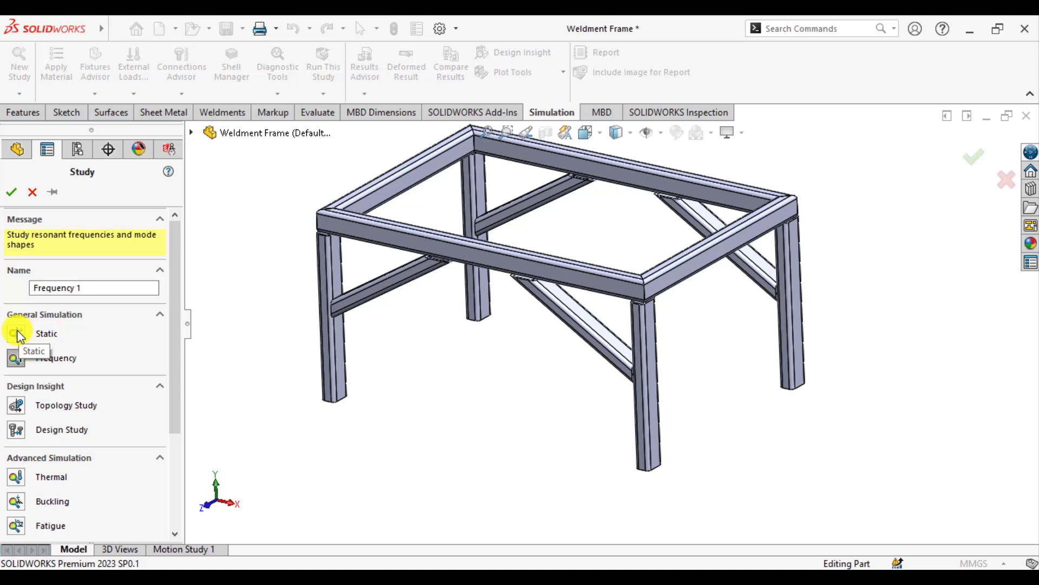
click(16, 333)
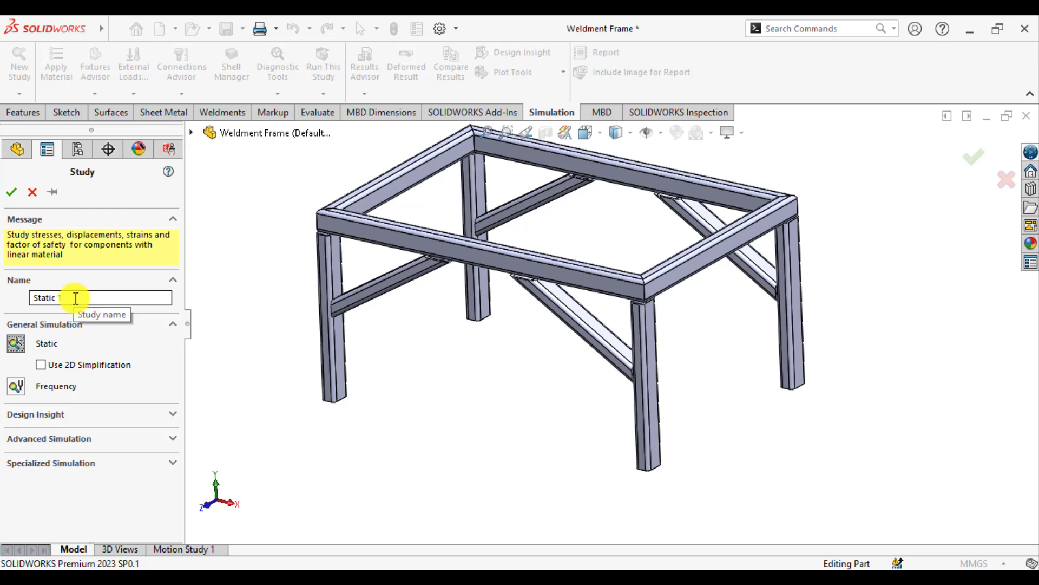
click(11, 196)
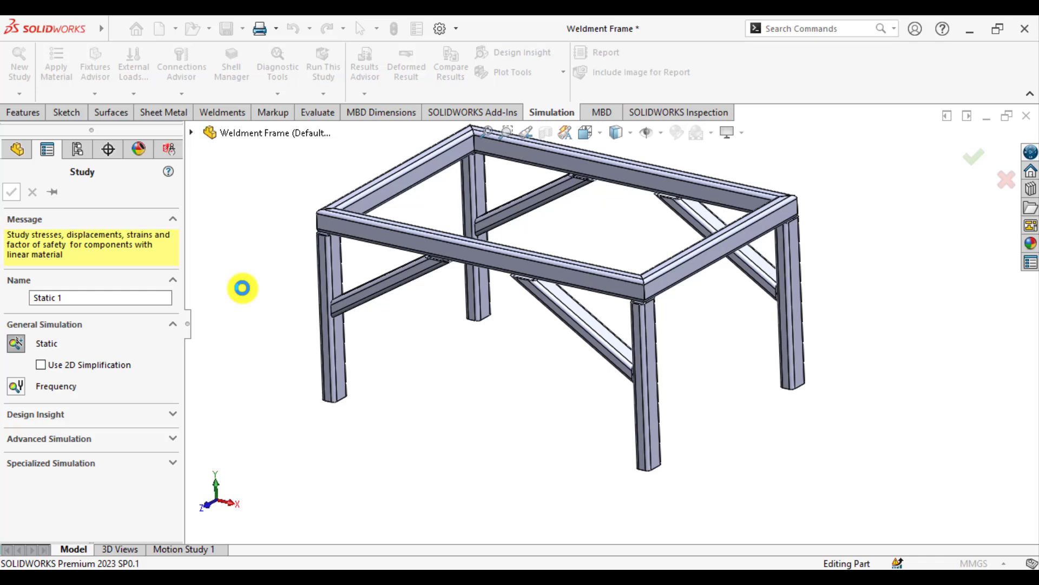
mouse_move(244, 281)
middle_down()
mouse_move(267, 290)
mouse_move(253, 268)
middle_up()
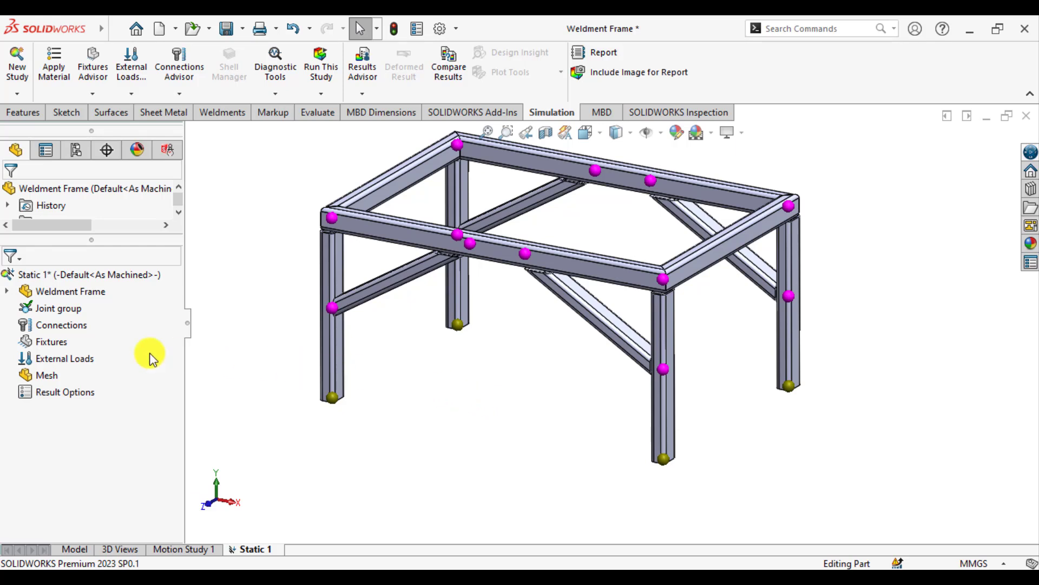
Step: Apply Plain Carbon Steel from the favorite materials to the study's entire cut list
click(7, 292)
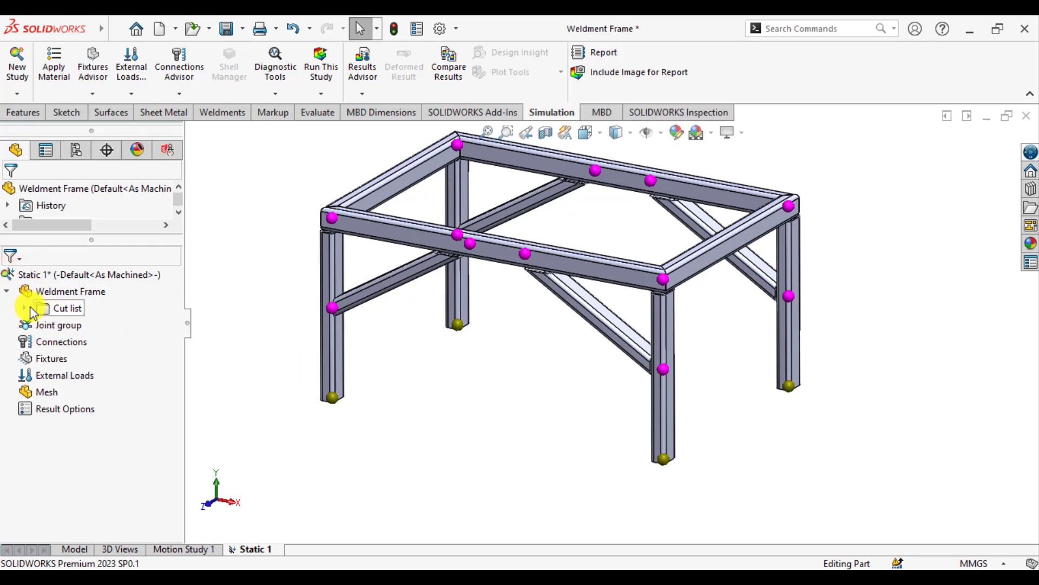
click(25, 308)
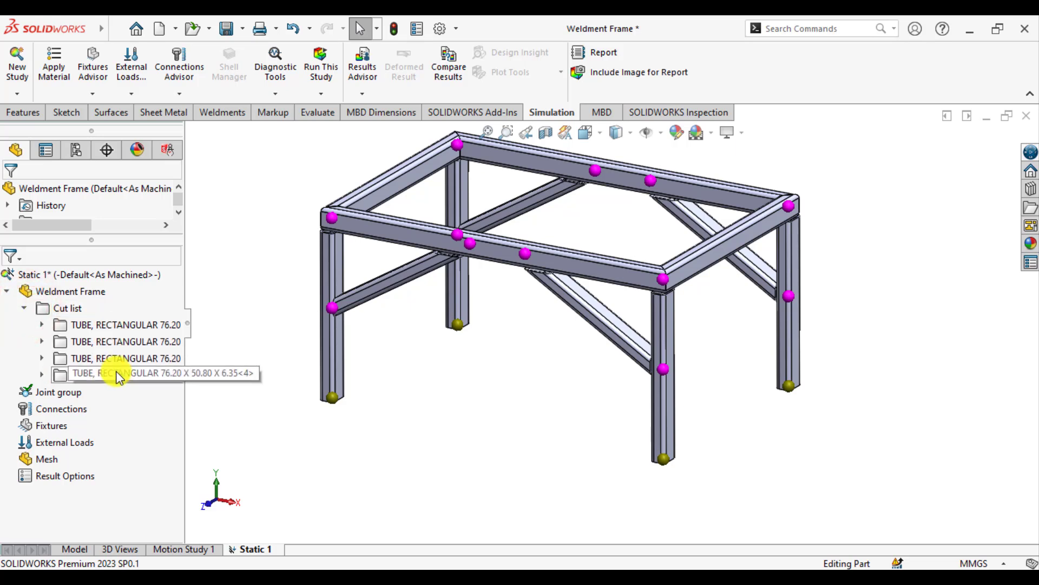
right_click(72, 311)
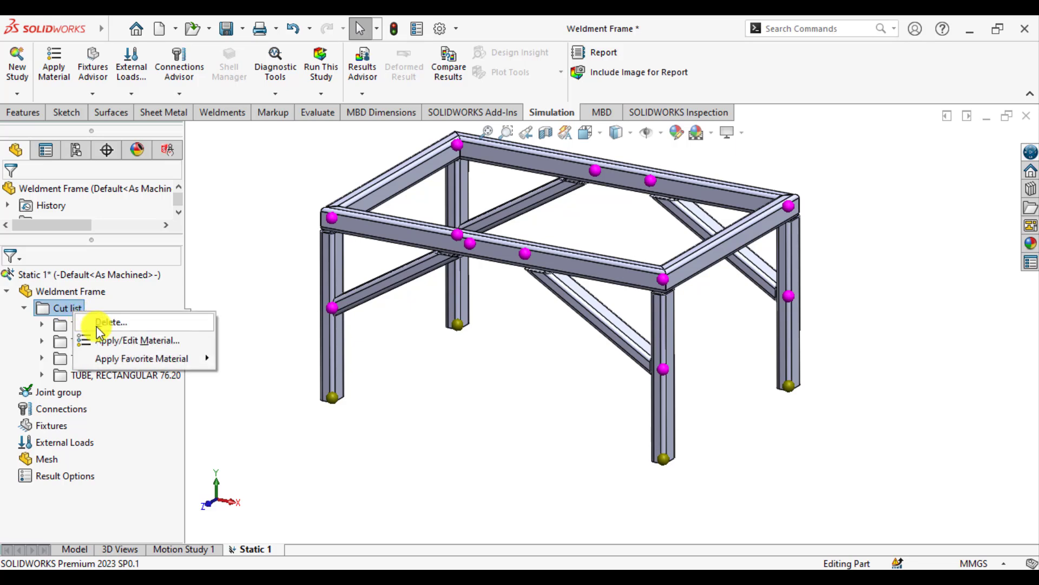
mouse_move(128, 359)
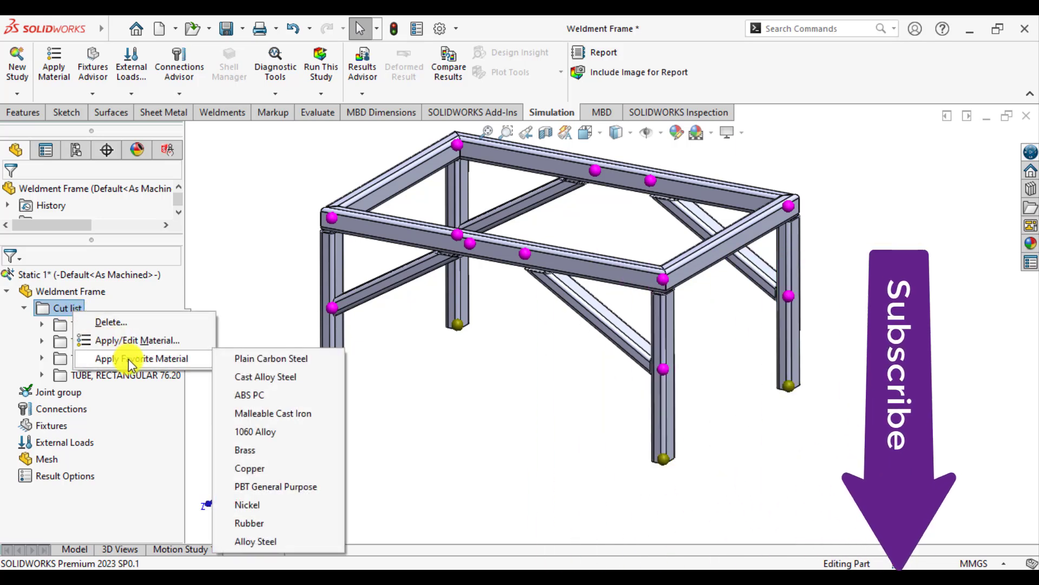
click(242, 360)
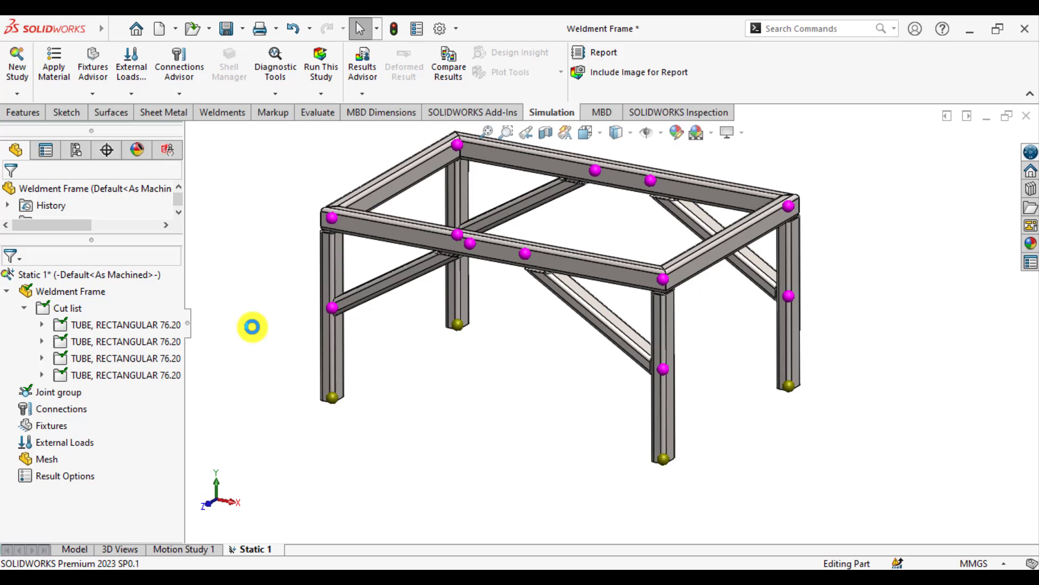
Step: Examine the material assigned to the tube members in the first and fourth cut list folders
click(42, 325)
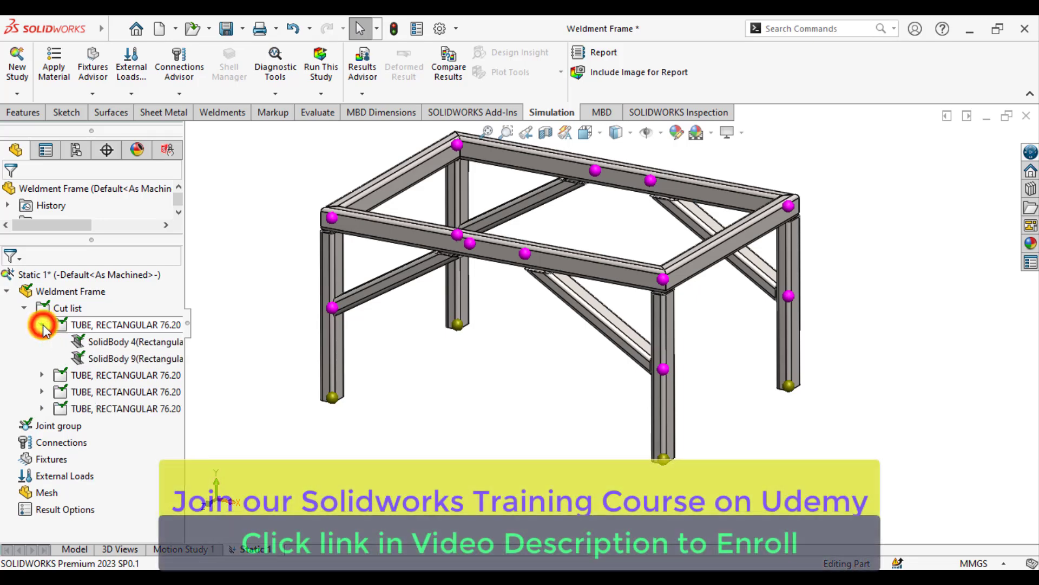
drag(185, 444, 381, 421)
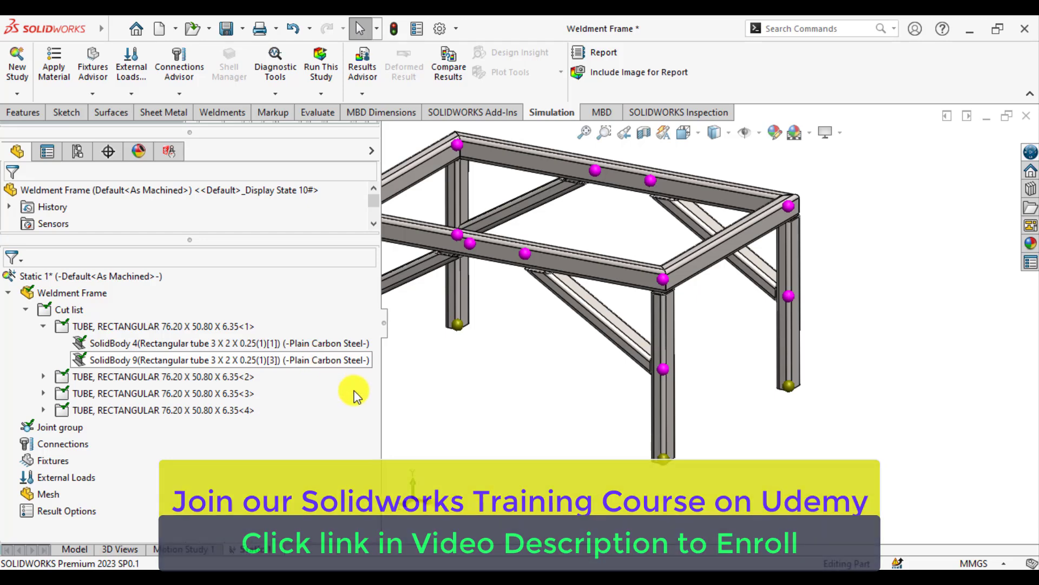
click(44, 410)
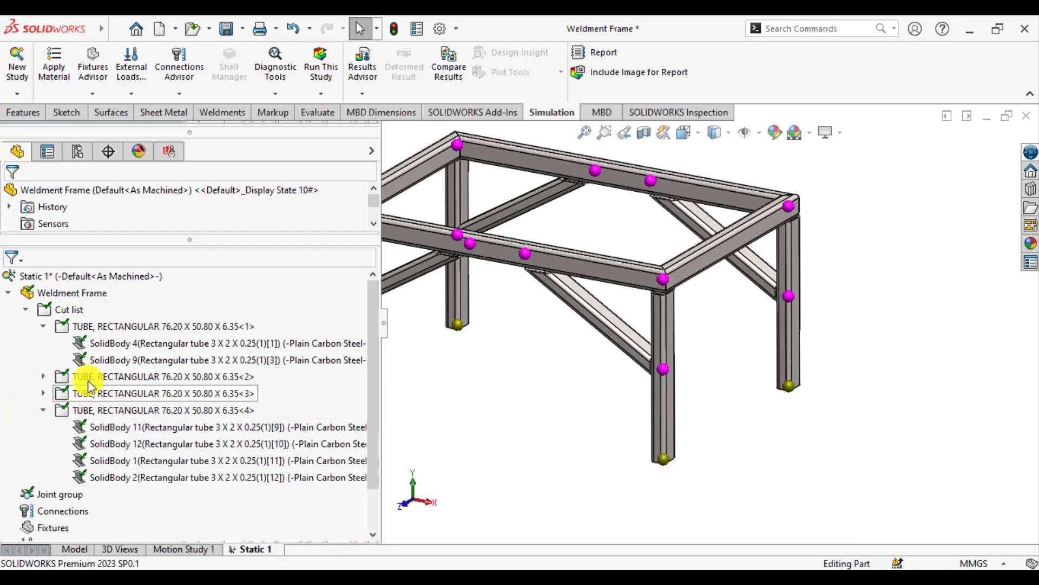
click(25, 309)
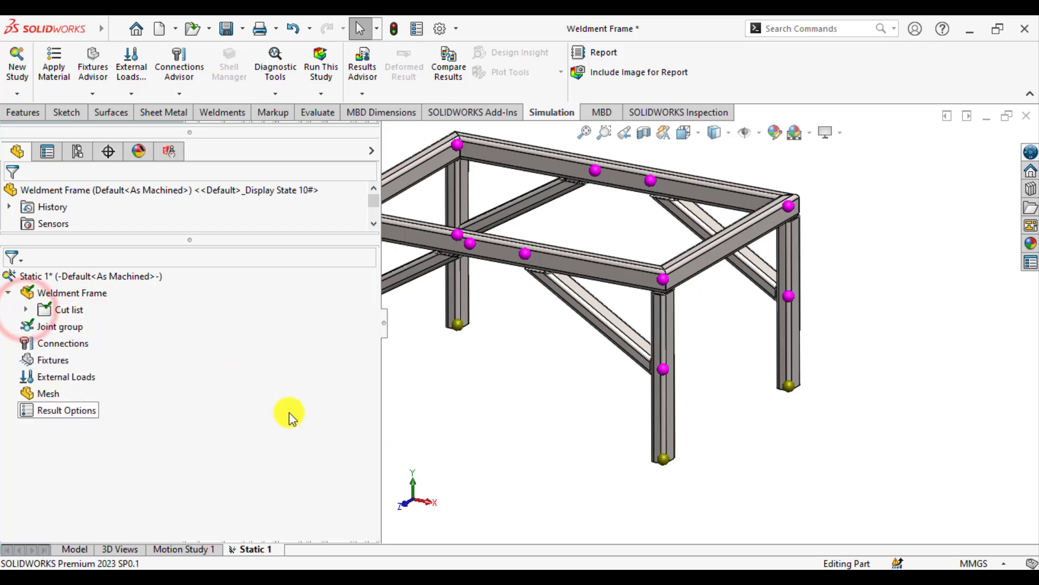
drag(379, 415, 242, 416)
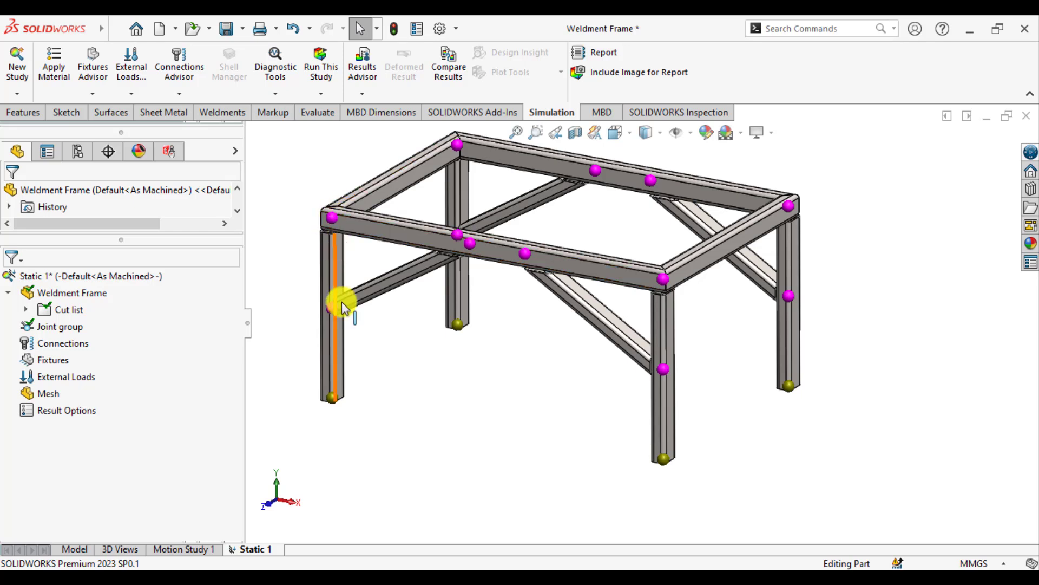
Step: Recalculate the joint group for all beams, with touching members treated as joints
scroll(352, 398, down, 3)
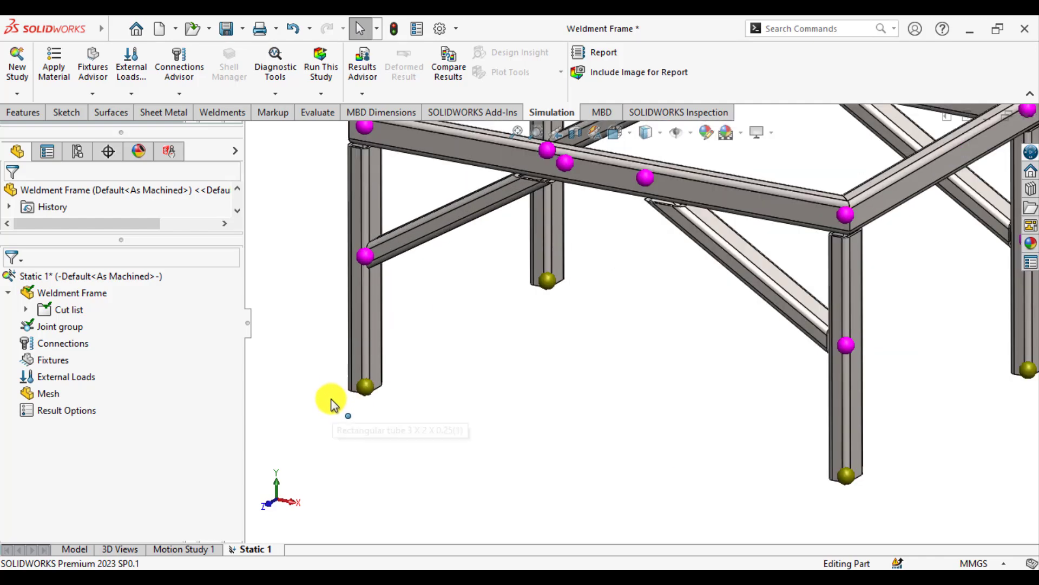
click(366, 388)
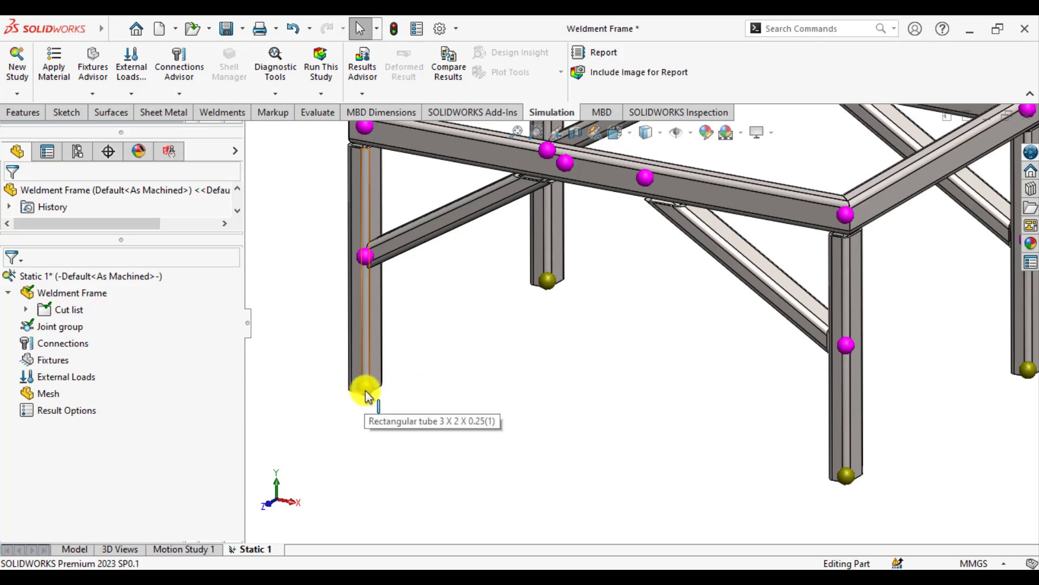
key(f)
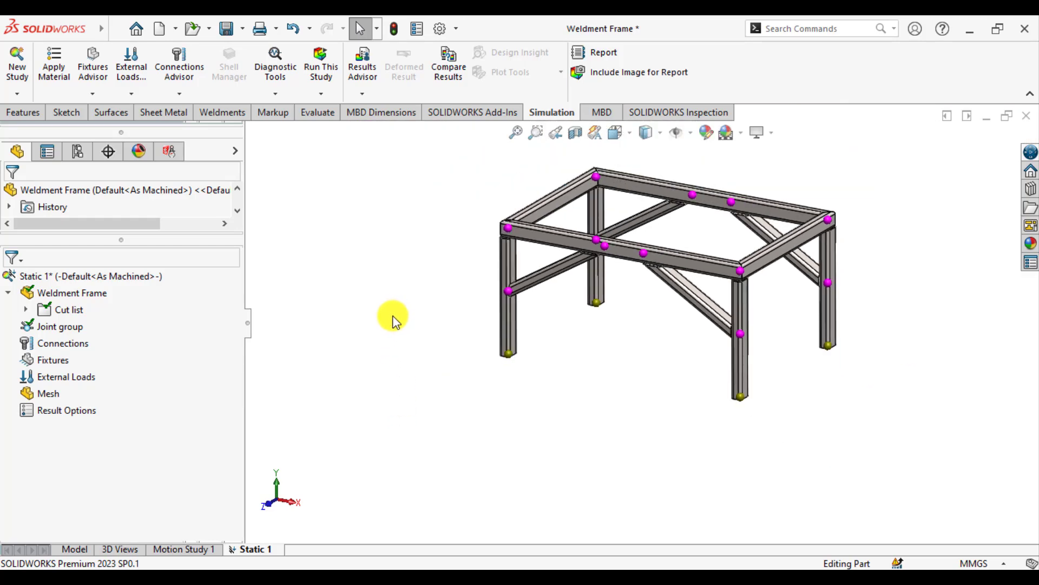
right_click(49, 329)
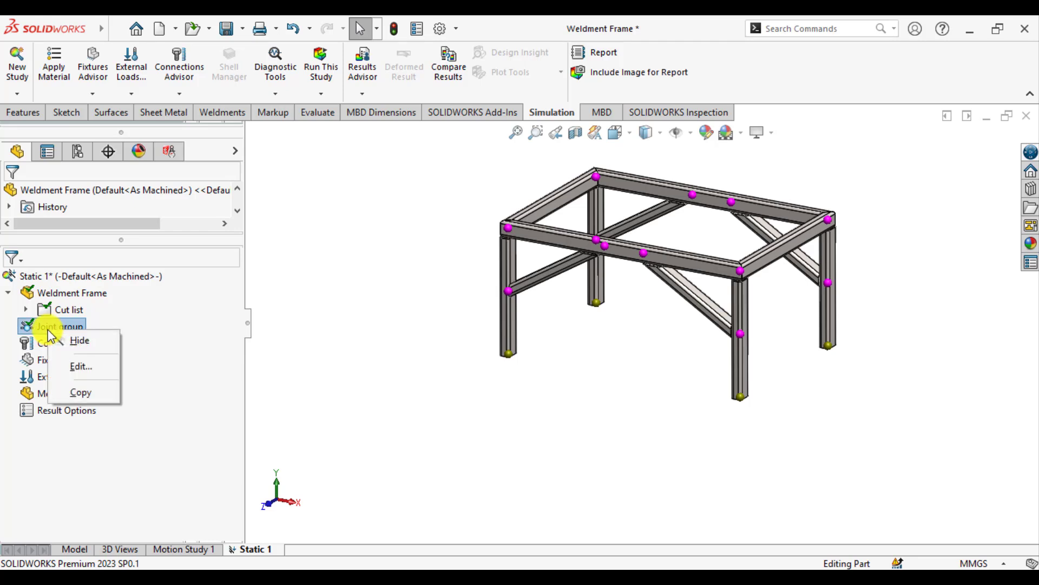
click(80, 373)
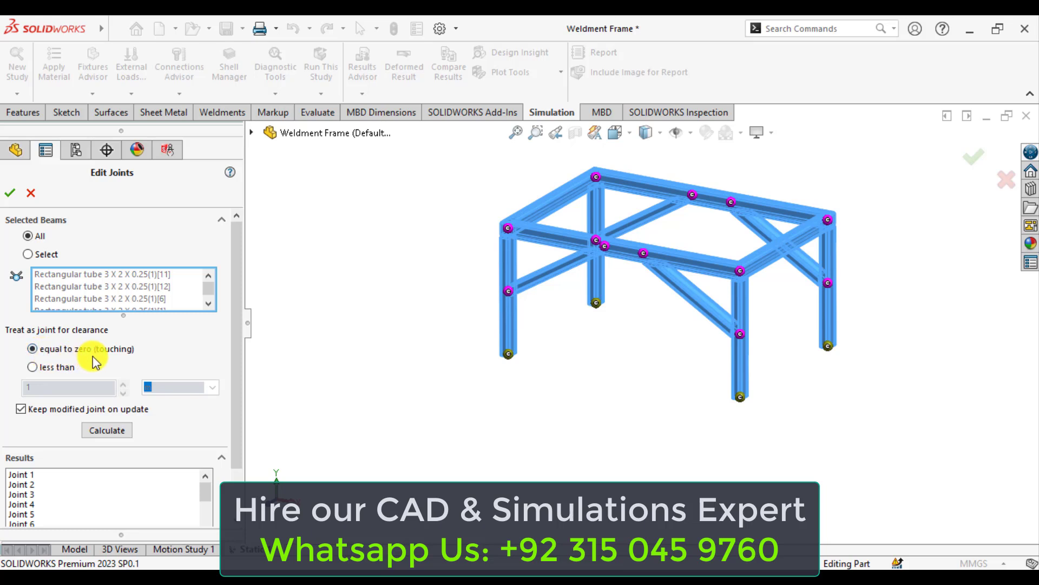
click(104, 430)
mouse_move(234, 437)
mouse_down()
mouse_move(237, 460)
mouse_move(232, 433)
mouse_up()
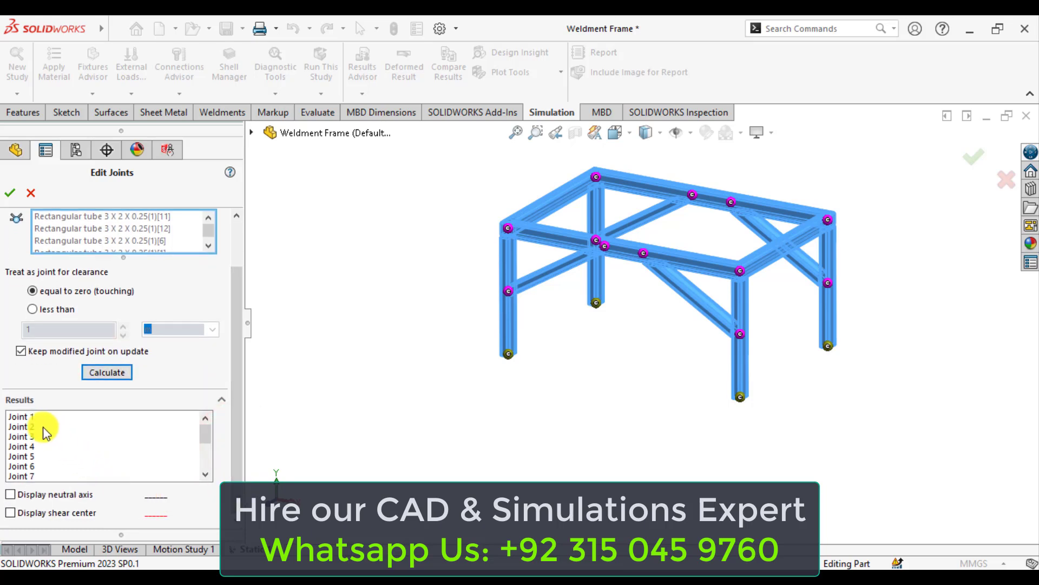
Step: Highlight several calculated joints on the frame, review the full joint list, and accept the joint edits
click(21, 427)
click(21, 447)
click(21, 466)
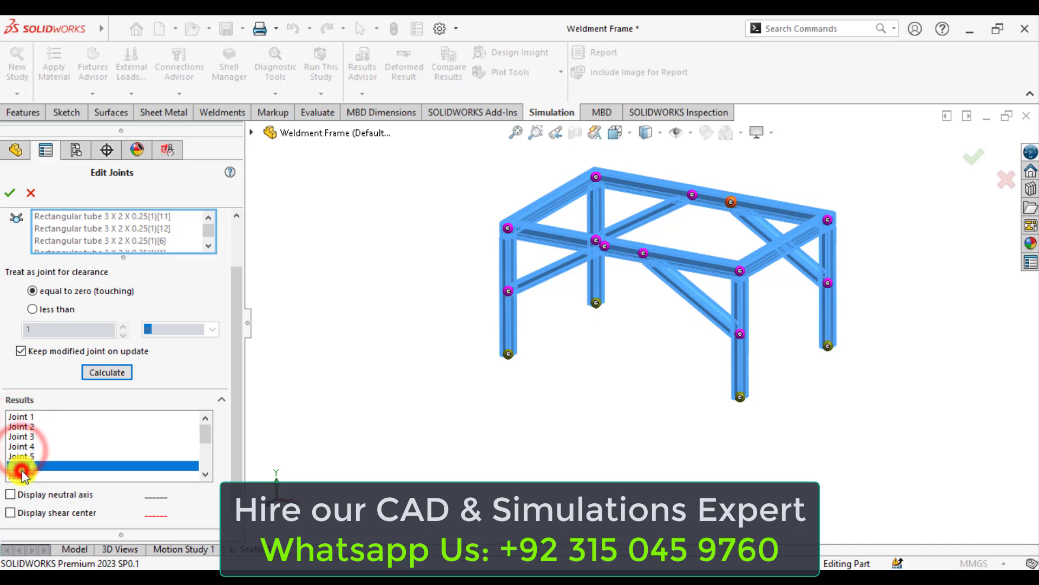
click(22, 427)
click(22, 417)
scroll(23, 444, down, 1)
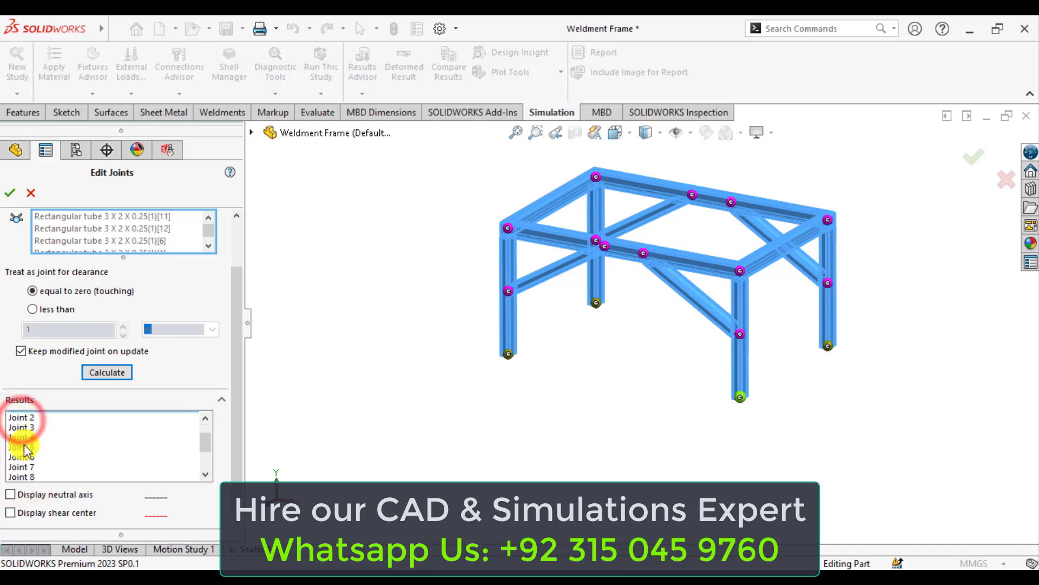
scroll(24, 452, down, 2)
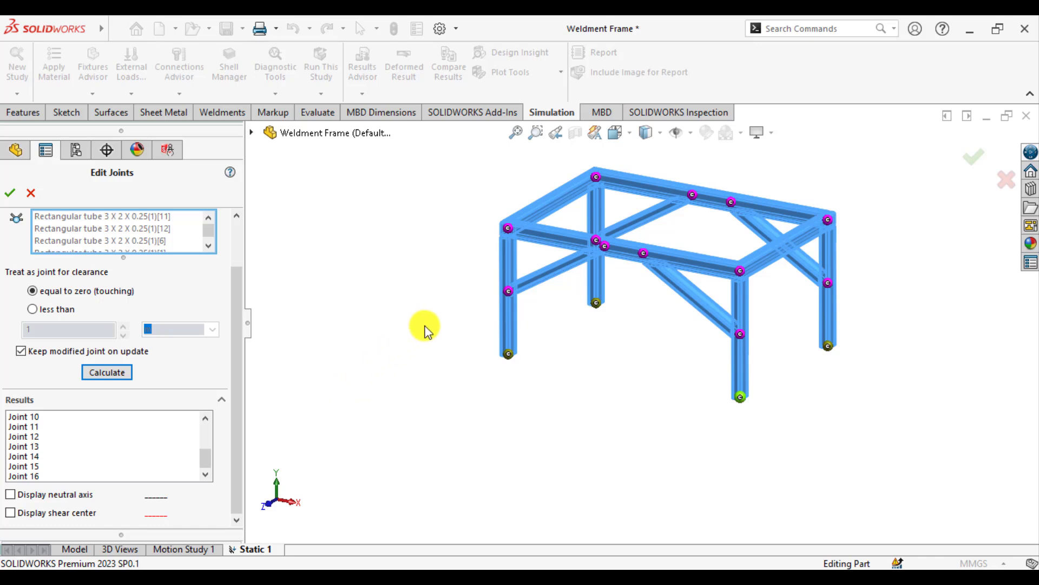
click(10, 193)
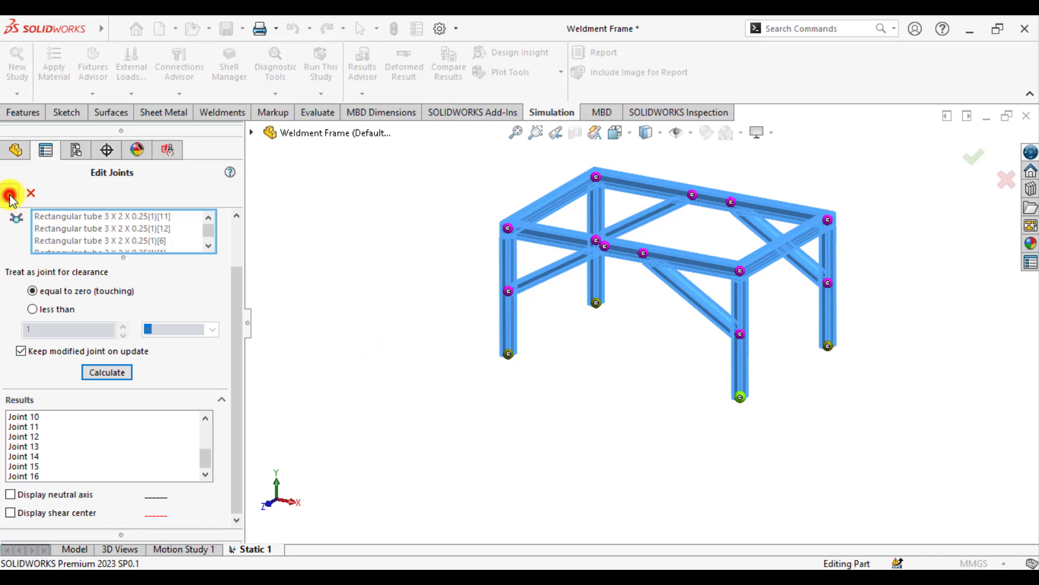
click(629, 339)
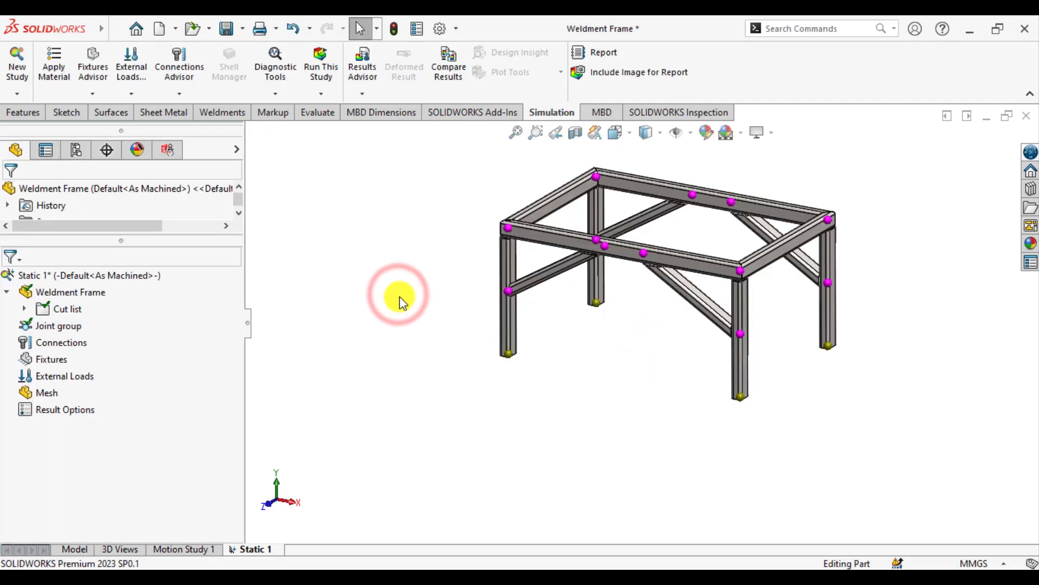
middle_drag(400, 296, 403, 328)
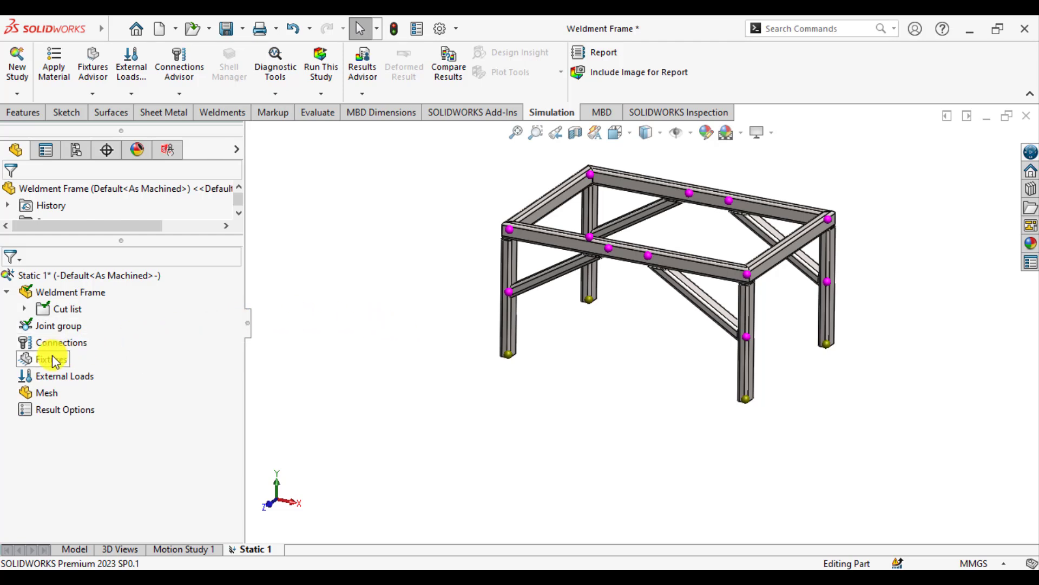
scroll(640, 308, down, 2)
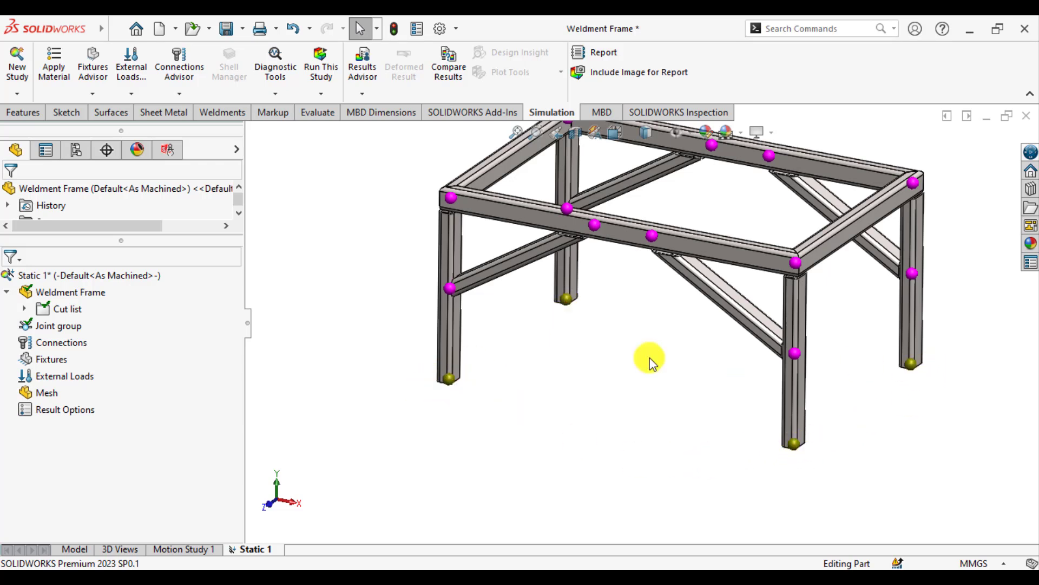
Step: Apply a fixed geometry fixture to the joints at the bottom of the frame's four legs
right_click(43, 363)
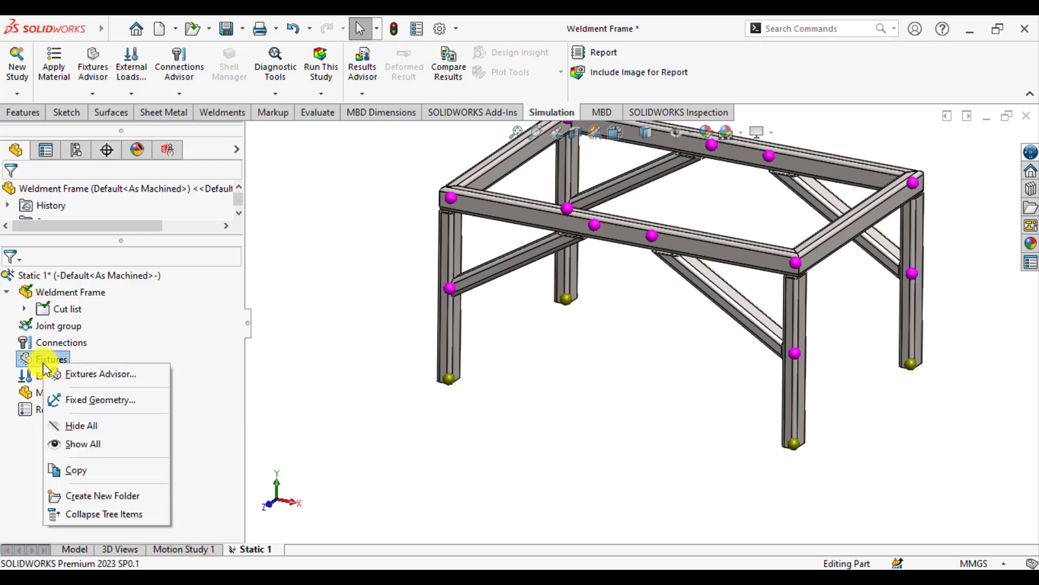
click(83, 402)
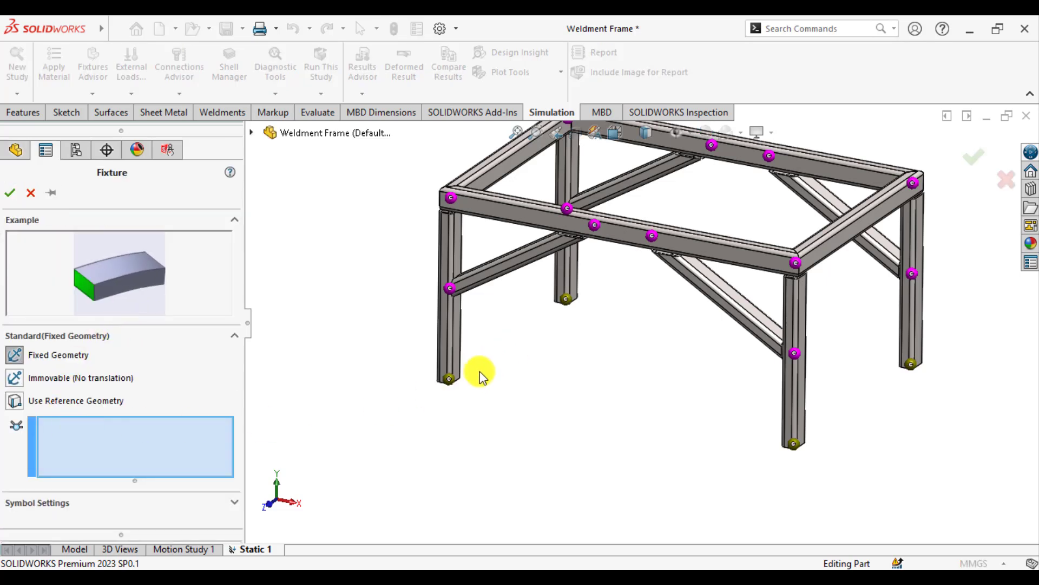
click(451, 380)
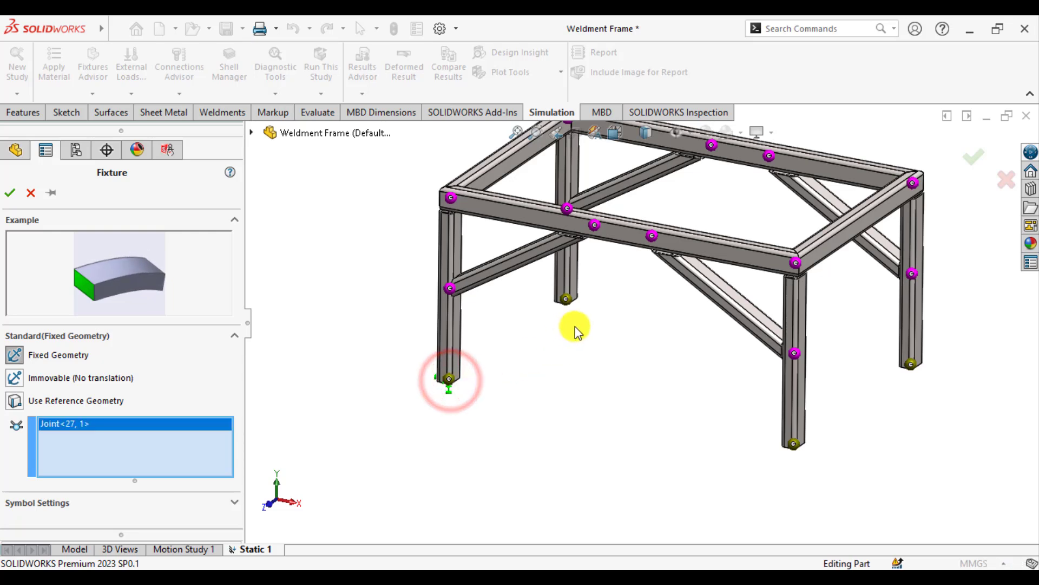
click(566, 298)
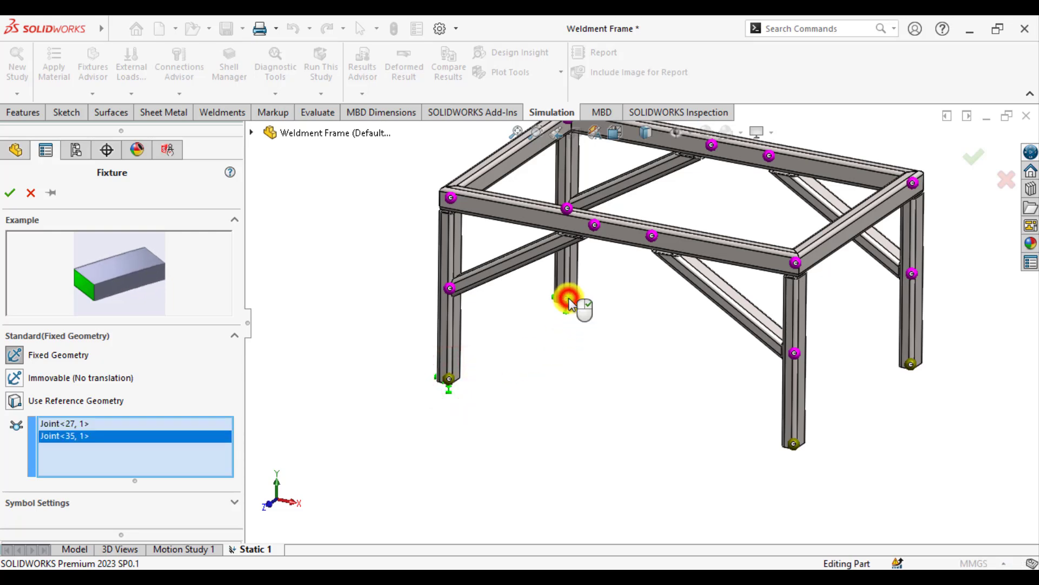
click(914, 366)
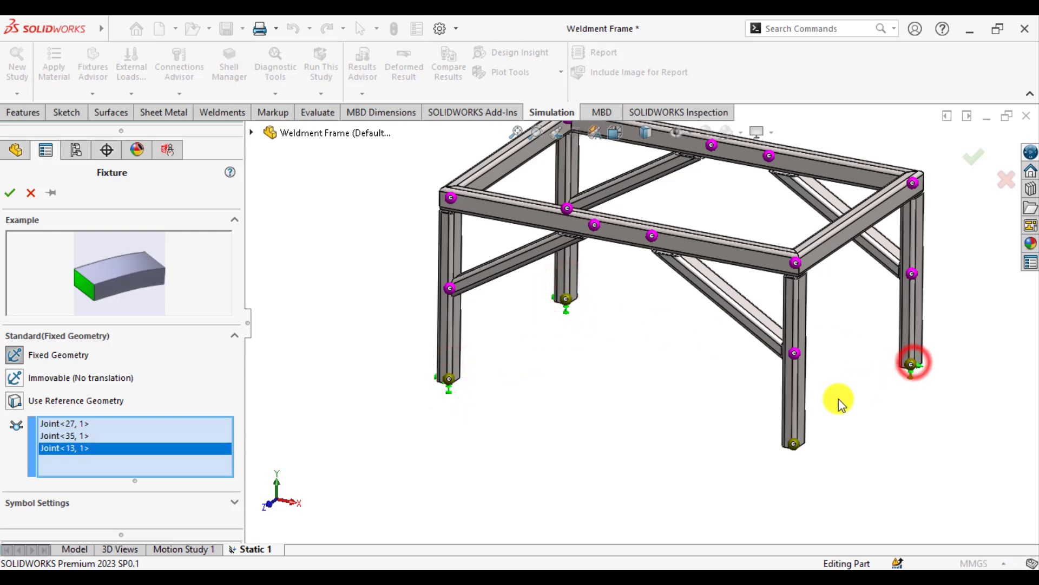
click(794, 445)
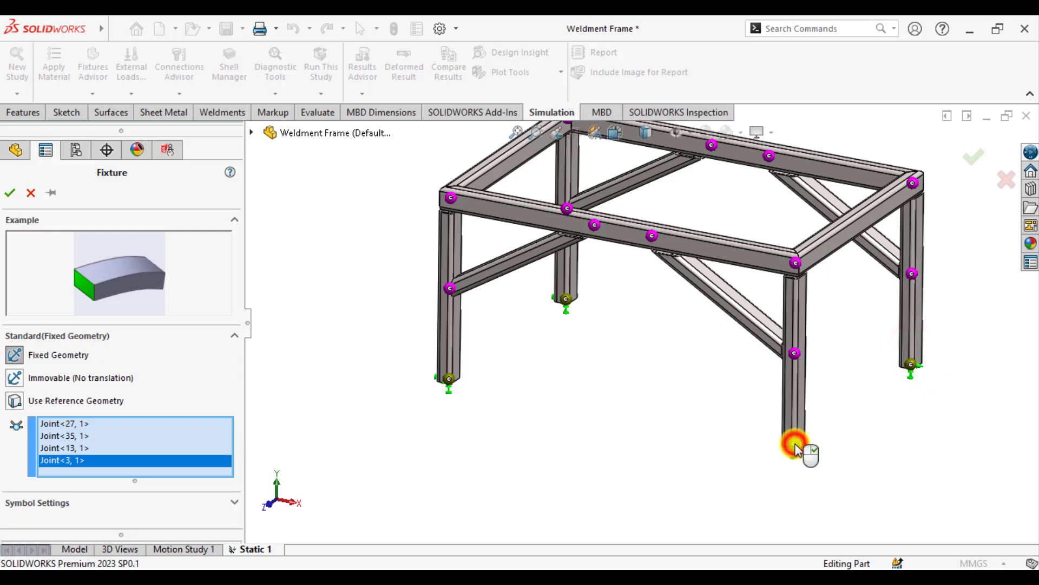
click(10, 194)
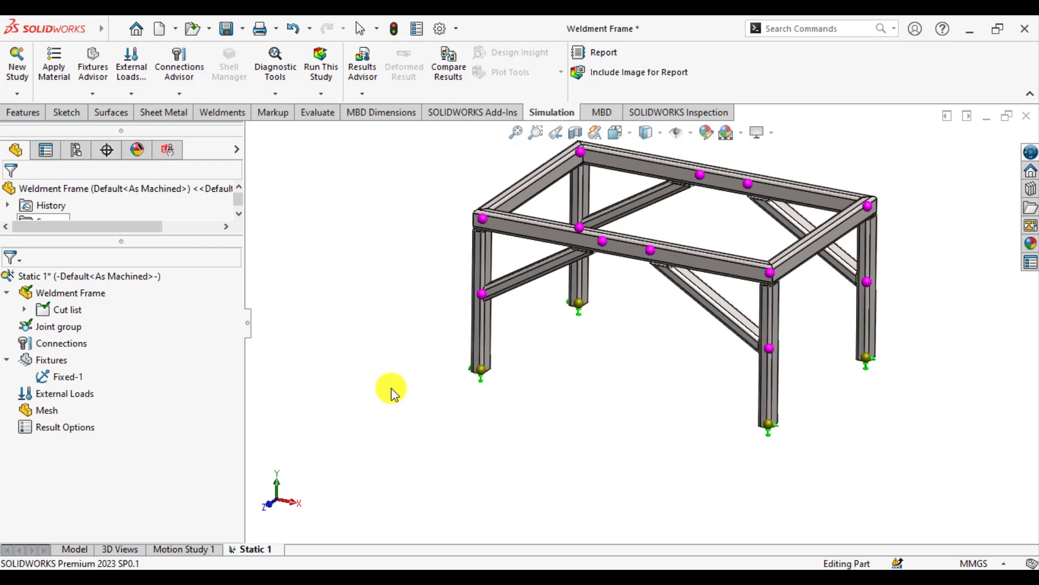
Step: Start a force load on beams and select the four rectangular tubes that form the top of the frame
key(z)
scroll(715, 270, down, 2)
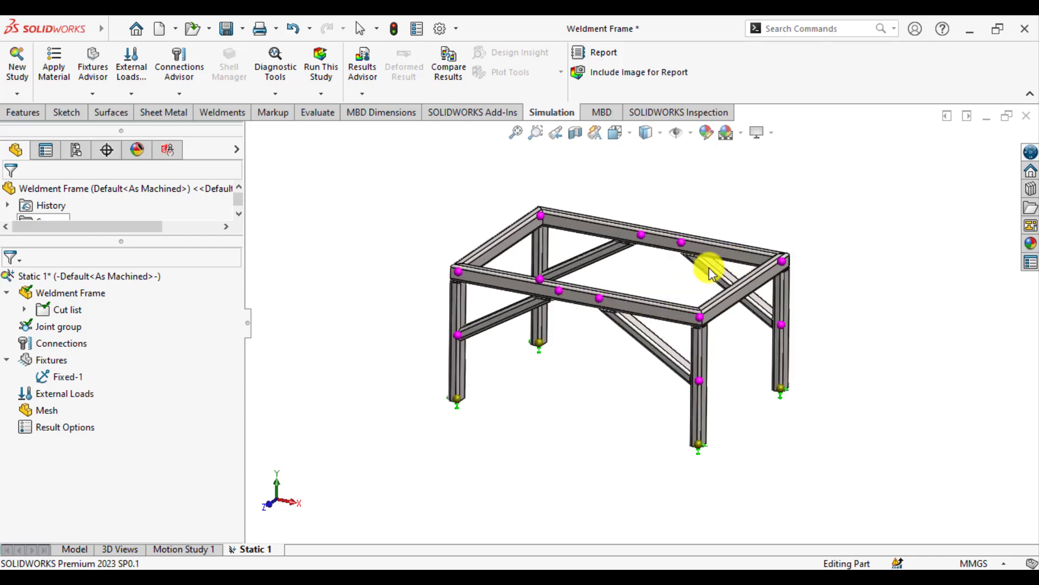
scroll(507, 216, down, 1)
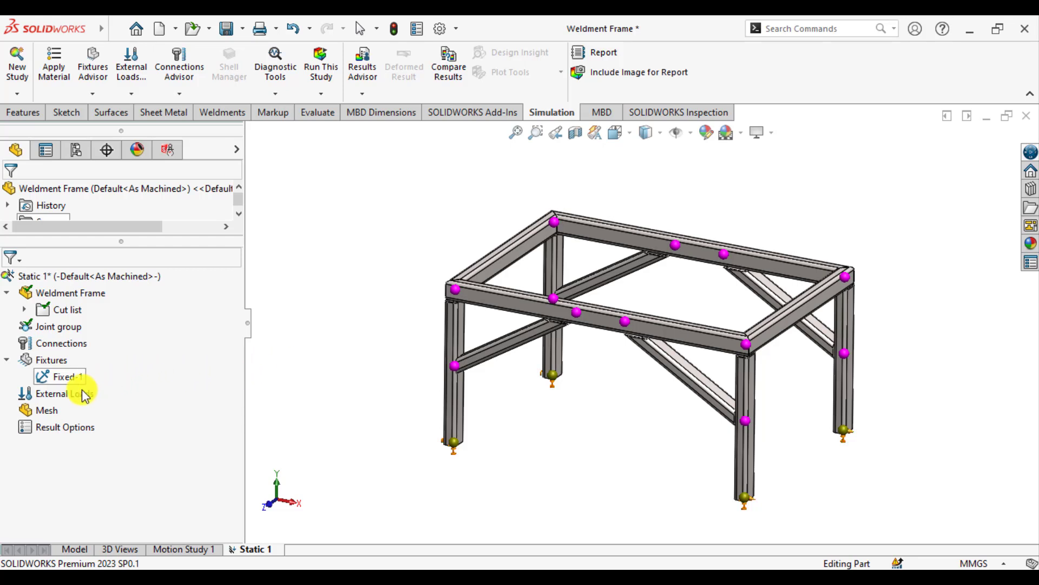
right_click(72, 397)
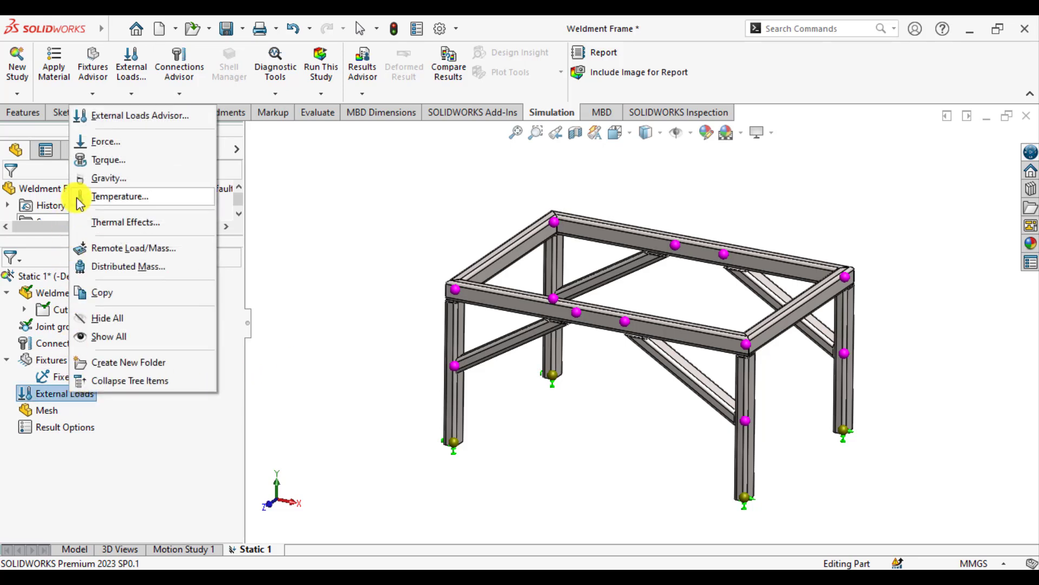
click(96, 144)
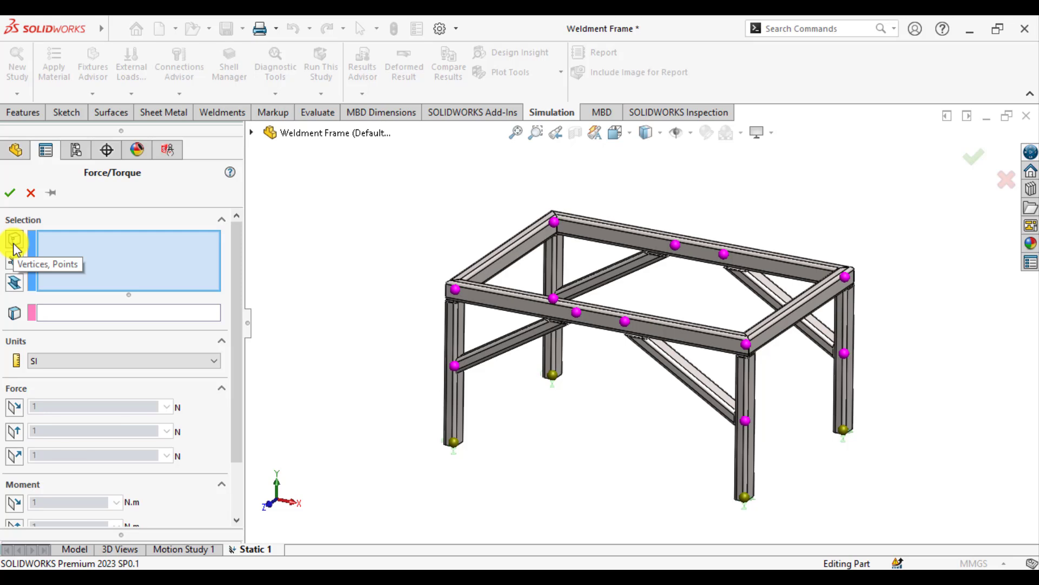
click(14, 283)
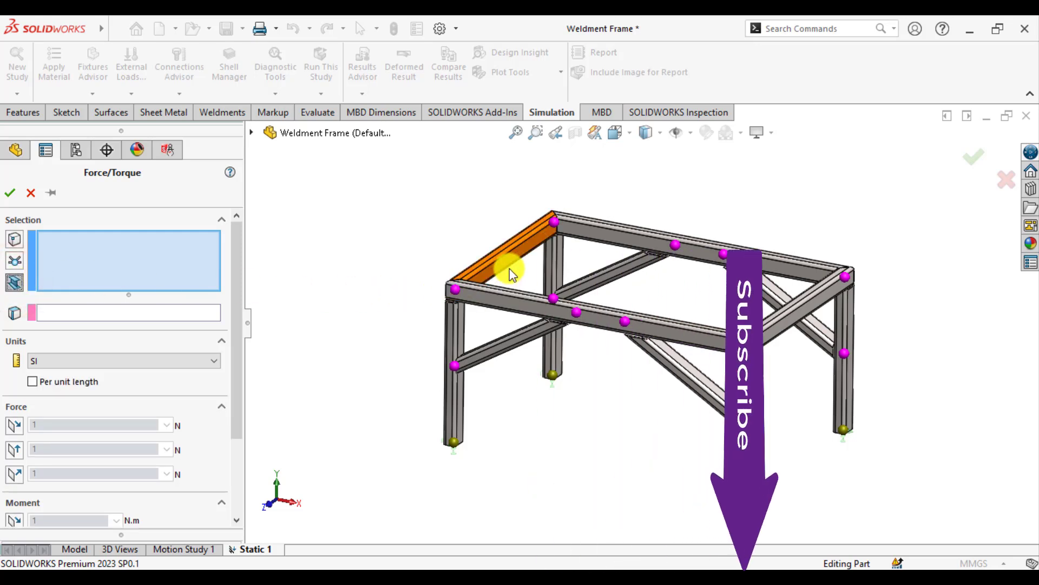
click(521, 249)
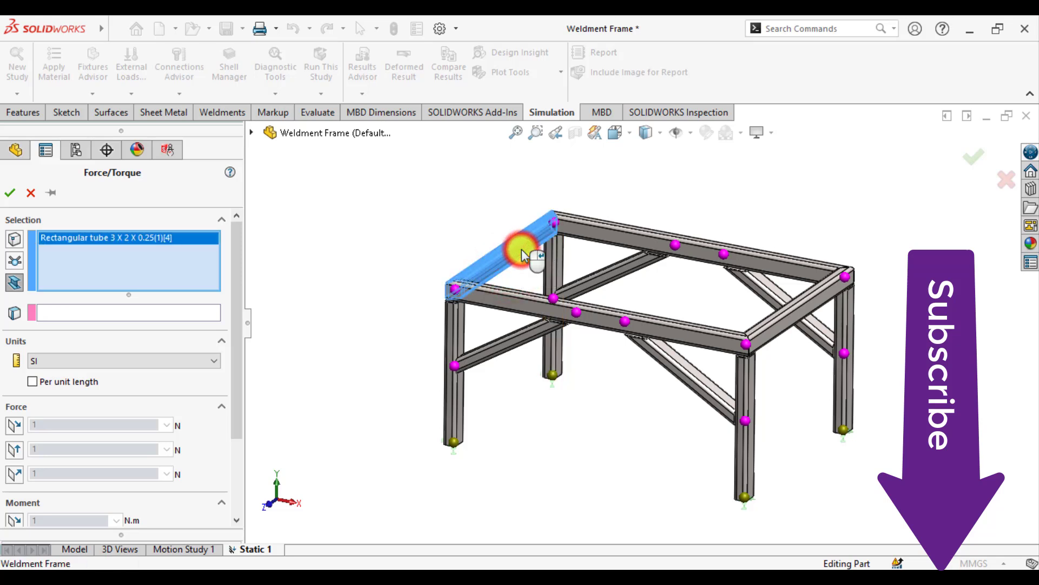
click(616, 234)
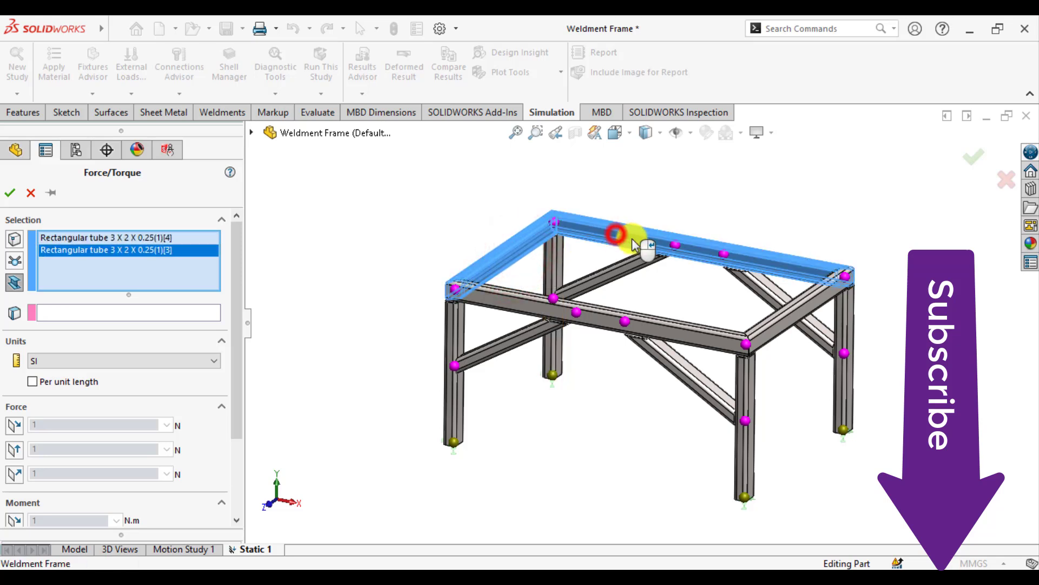
click(778, 328)
click(694, 338)
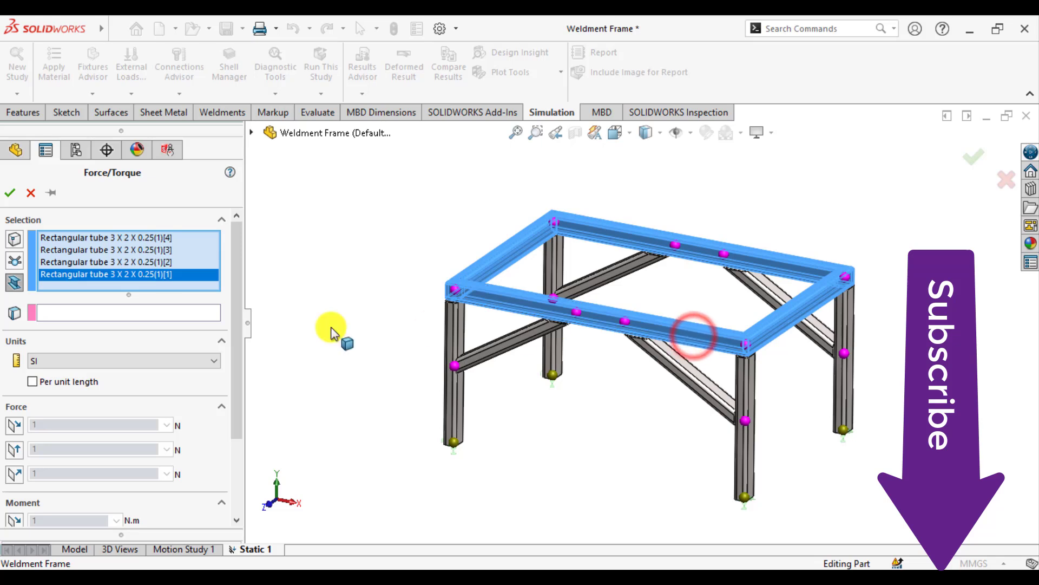
Step: Use the Top Plane as the direction reference for the force
click(145, 314)
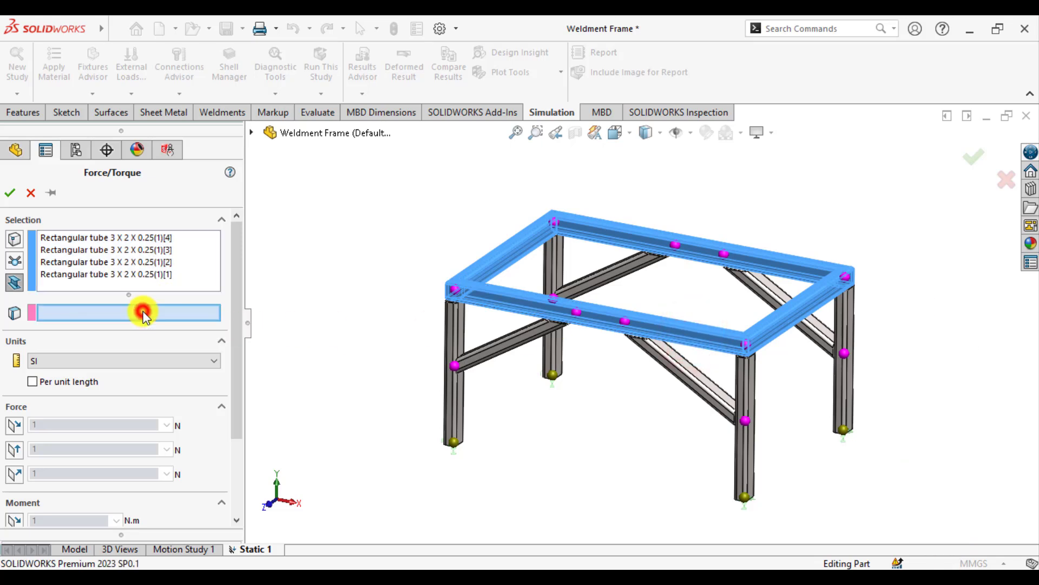
click(251, 133)
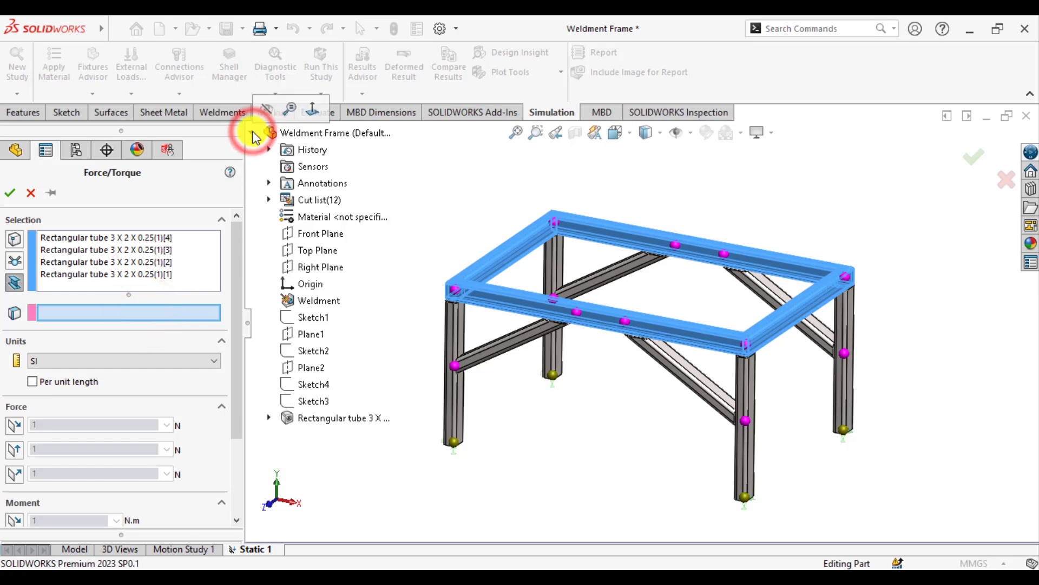
click(310, 255)
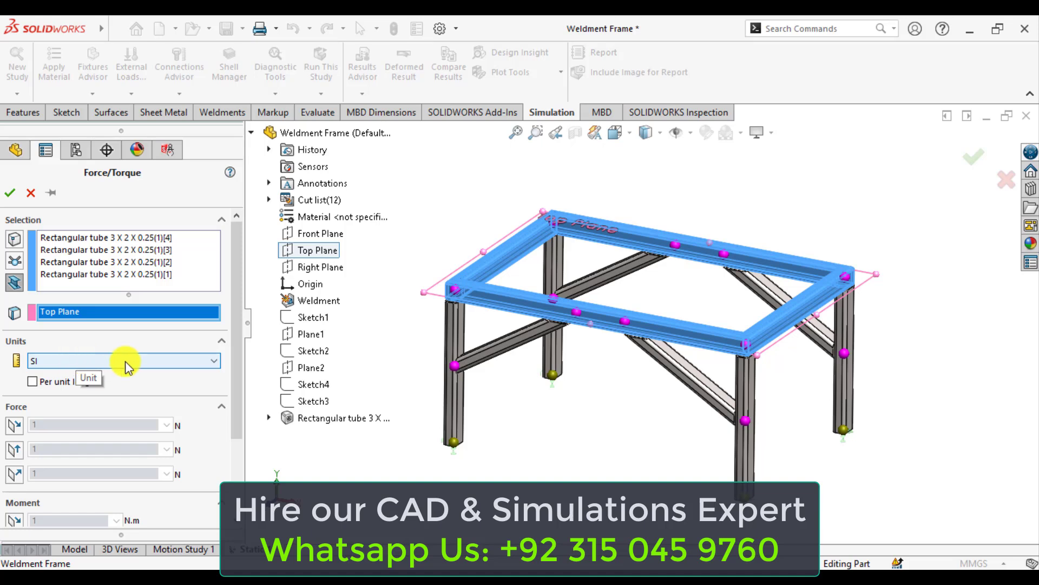
Step: Try the force components along plane directions 1 and 2 in turn
drag(237, 359, 247, 398)
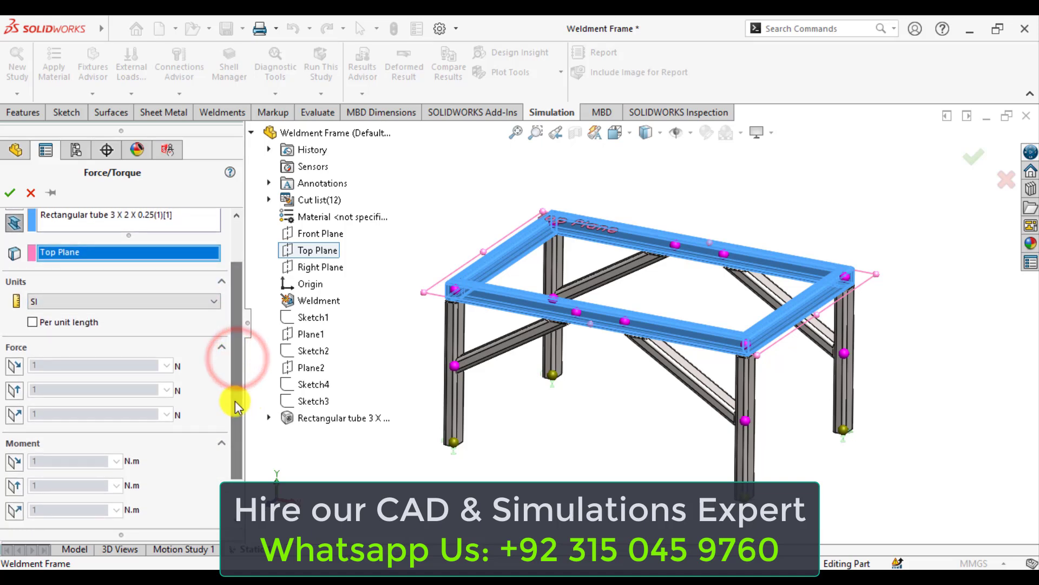
click(15, 371)
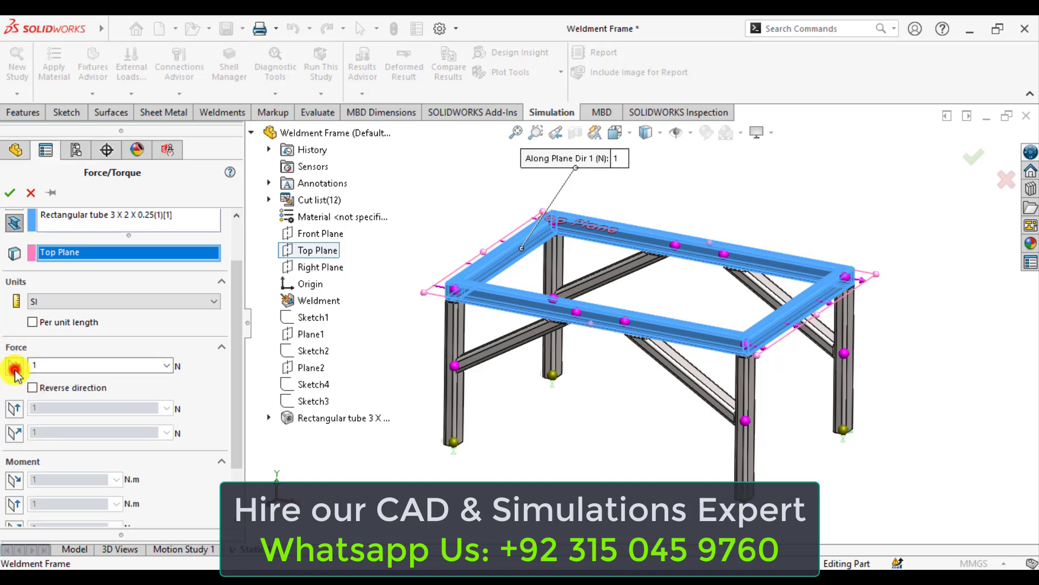
click(15, 370)
click(19, 391)
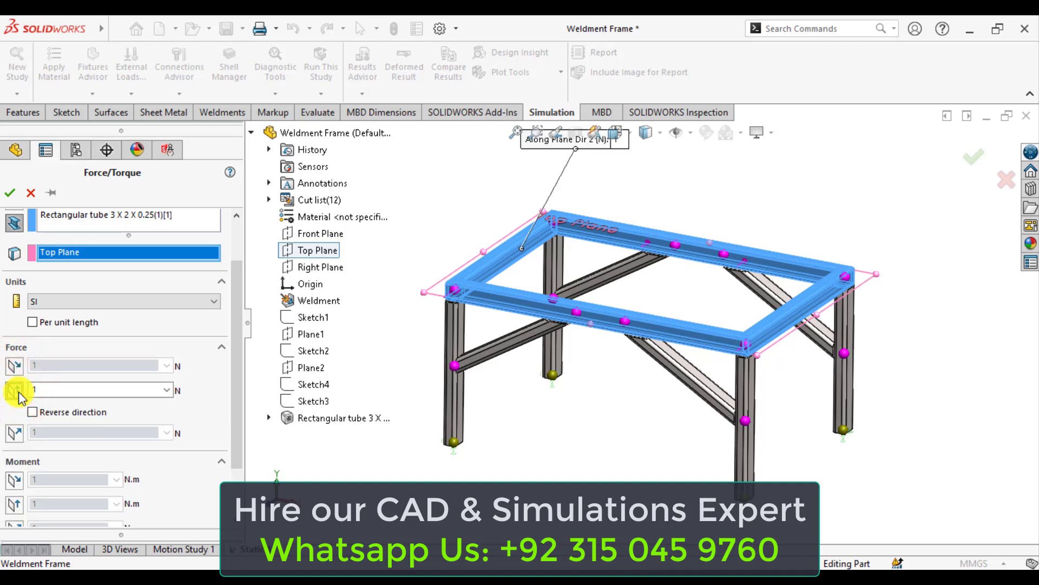
click(19, 392)
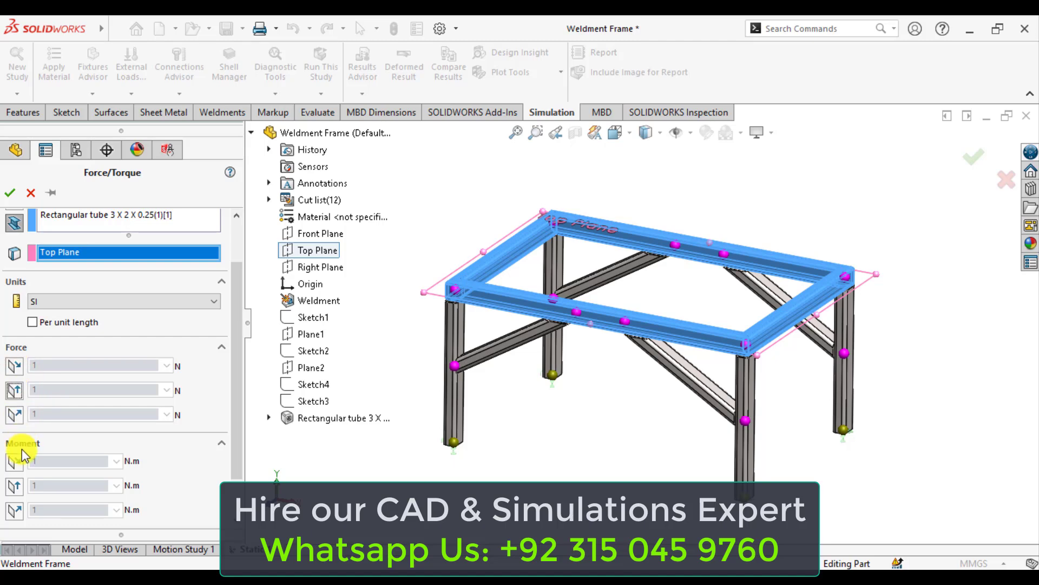
Step: Enable the force component normal to the plane and set the load symbol size to 200
click(15, 415)
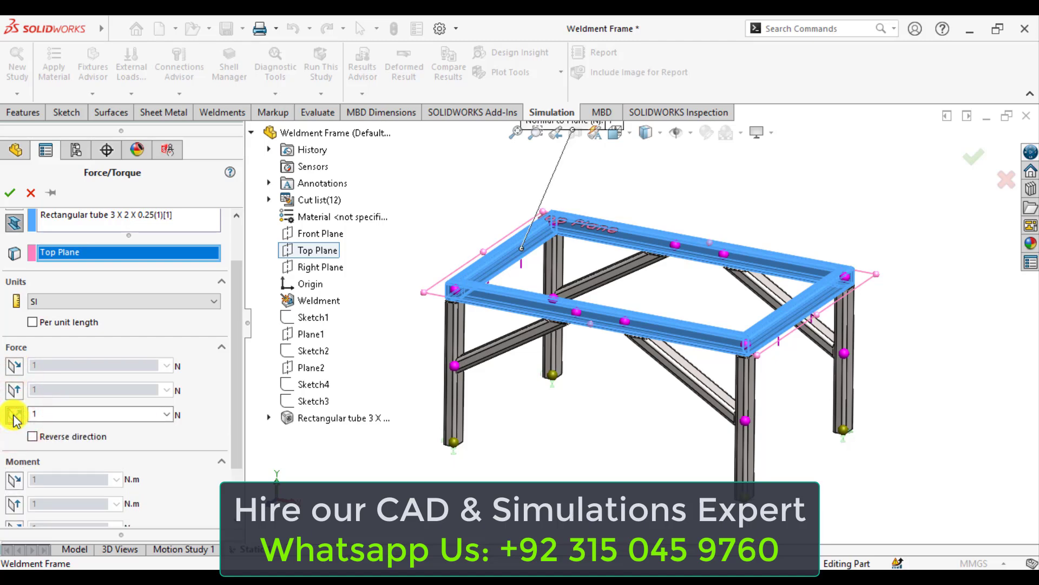
scroll(609, 413, up, 2)
mouse_move(609, 413)
middle_down()
mouse_move(609, 373)
mouse_move(623, 377)
mouse_move(627, 410)
middle_up()
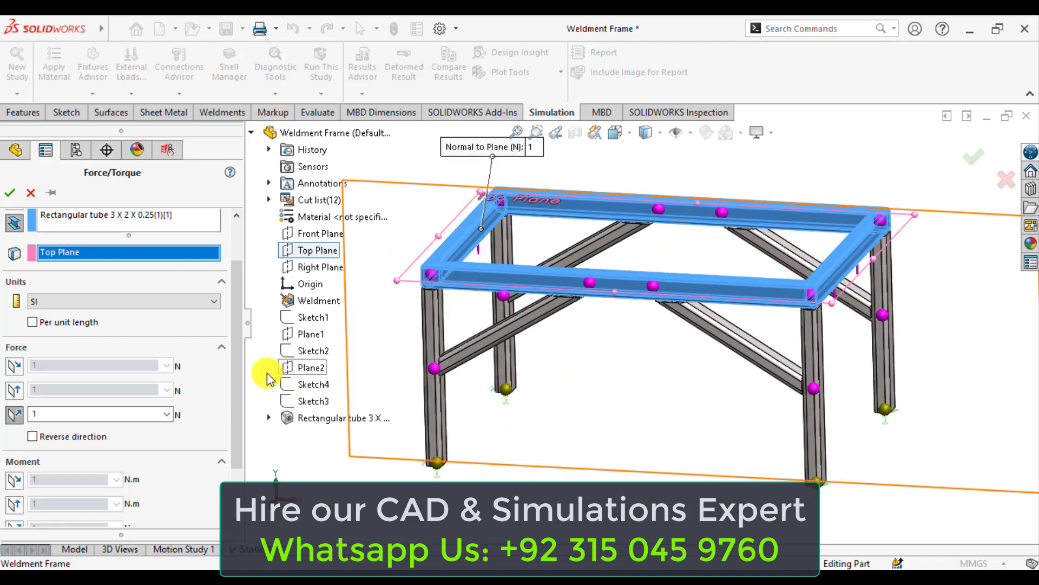
drag(237, 386, 235, 490)
click(36, 513)
click(65, 492)
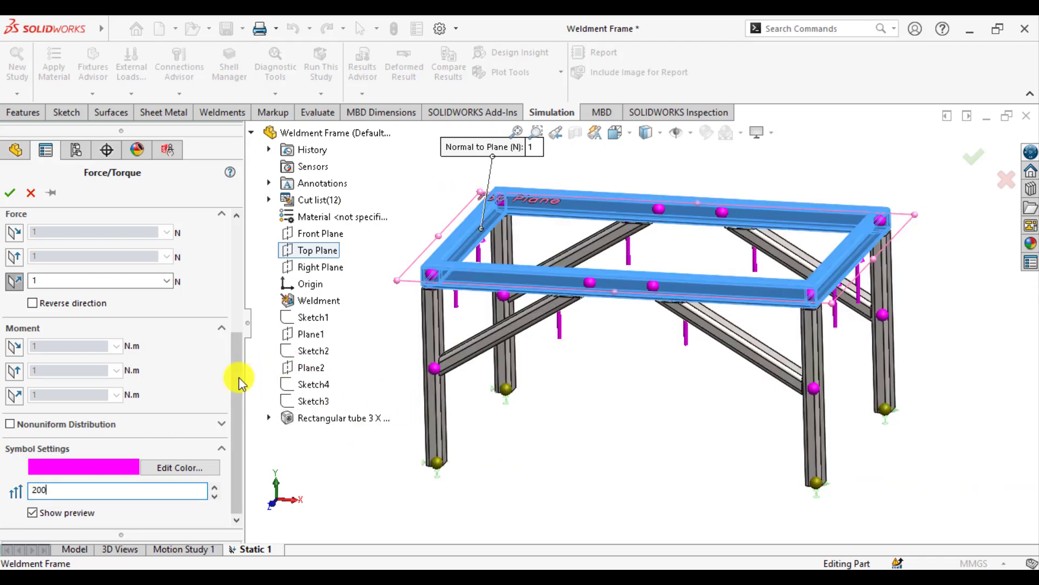
Step: Set the normal force to 48000 N per beam, reverse it to act downward, and accept the load
drag(239, 377, 244, 292)
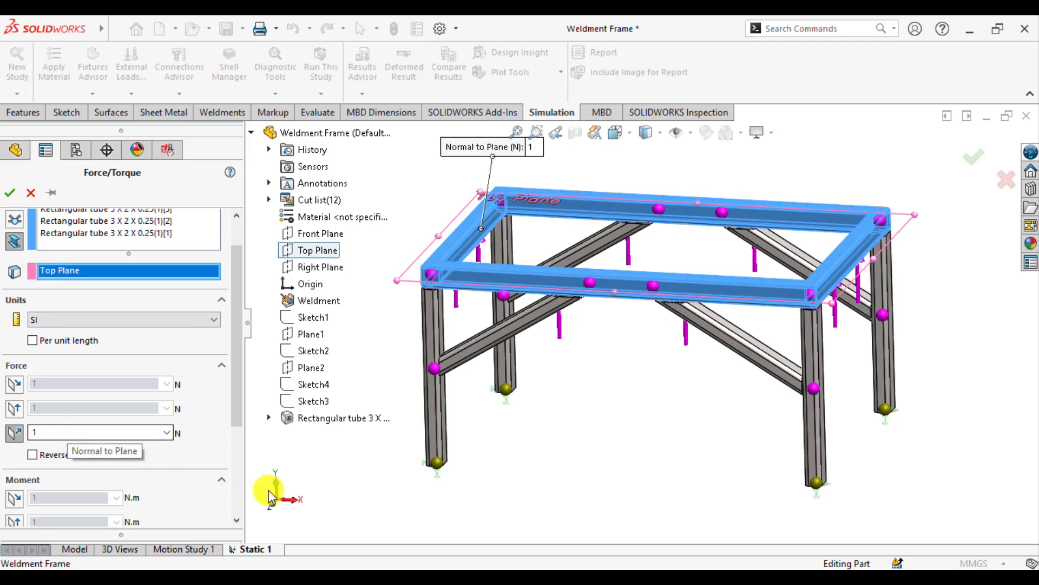
click(70, 431)
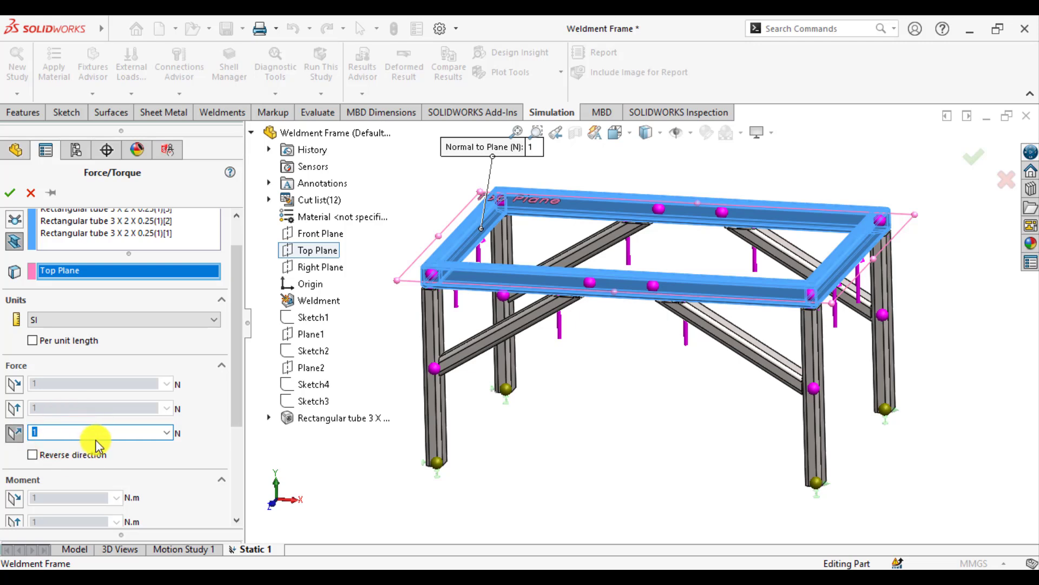
text(48000)
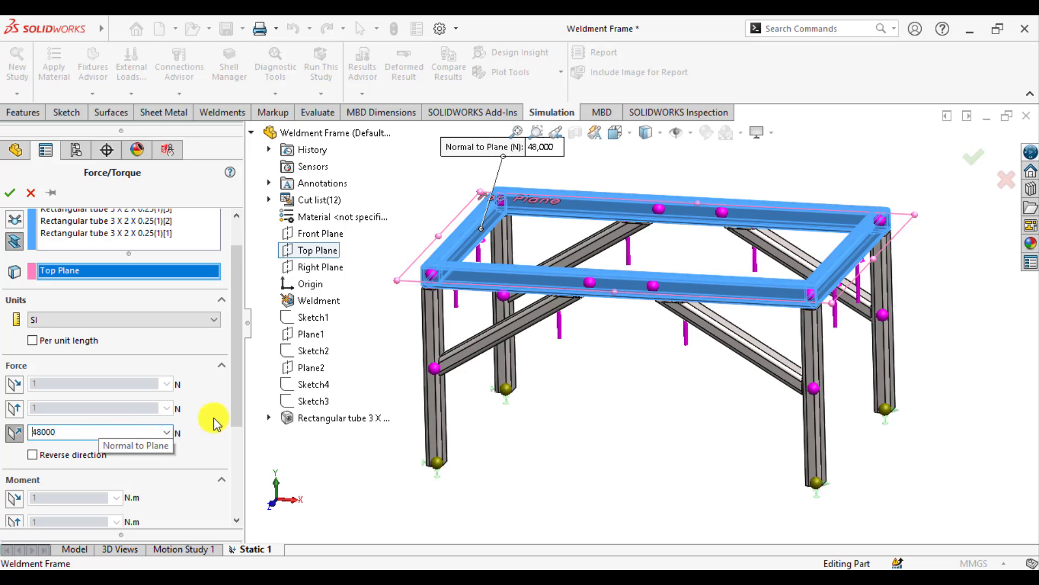
click(32, 455)
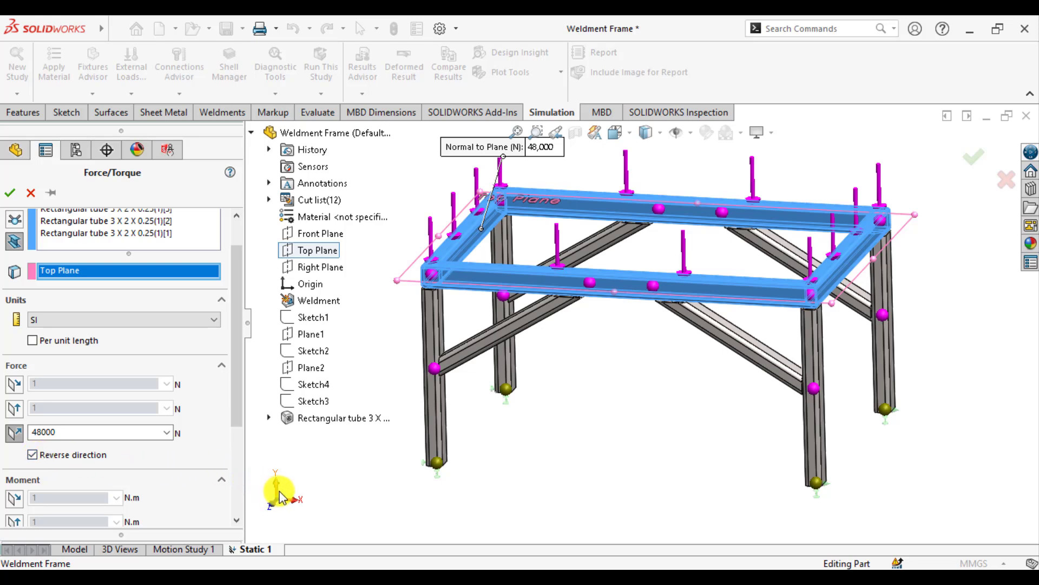
click(10, 193)
key(f)
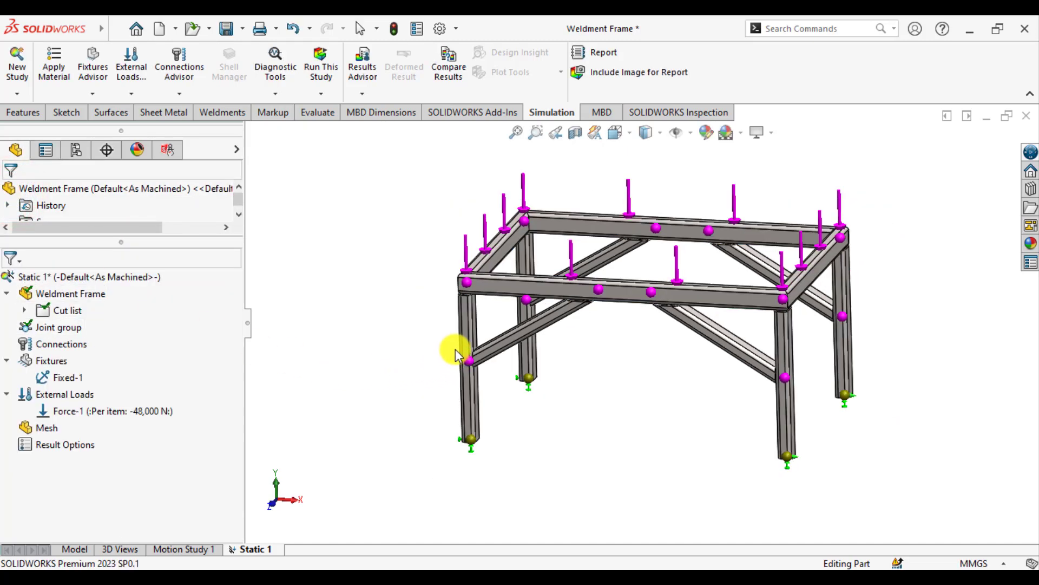
Step: Create the beam mesh for the frame and run the static study to get the stress plot
right_click(24, 427)
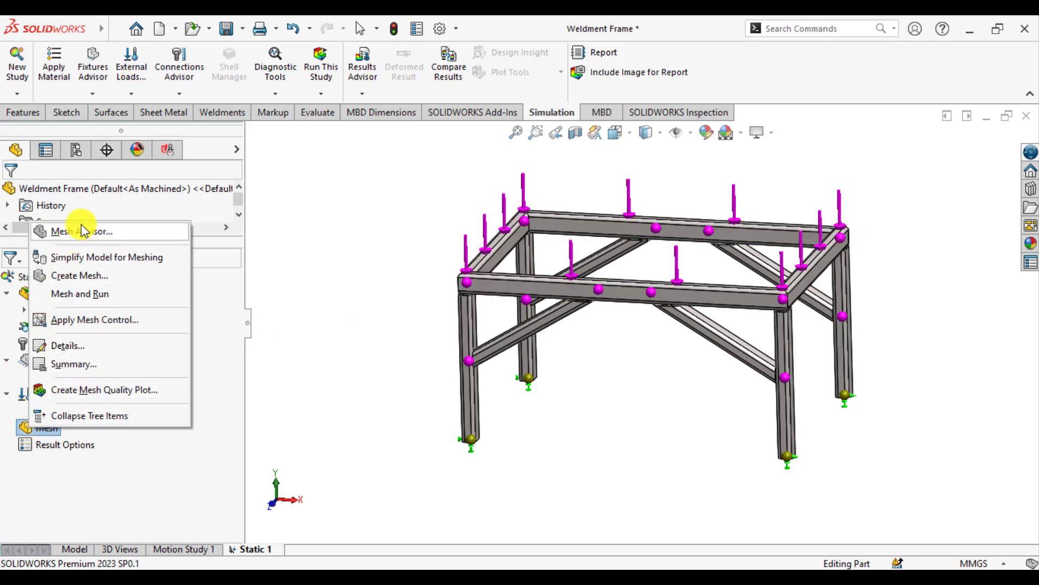
click(85, 275)
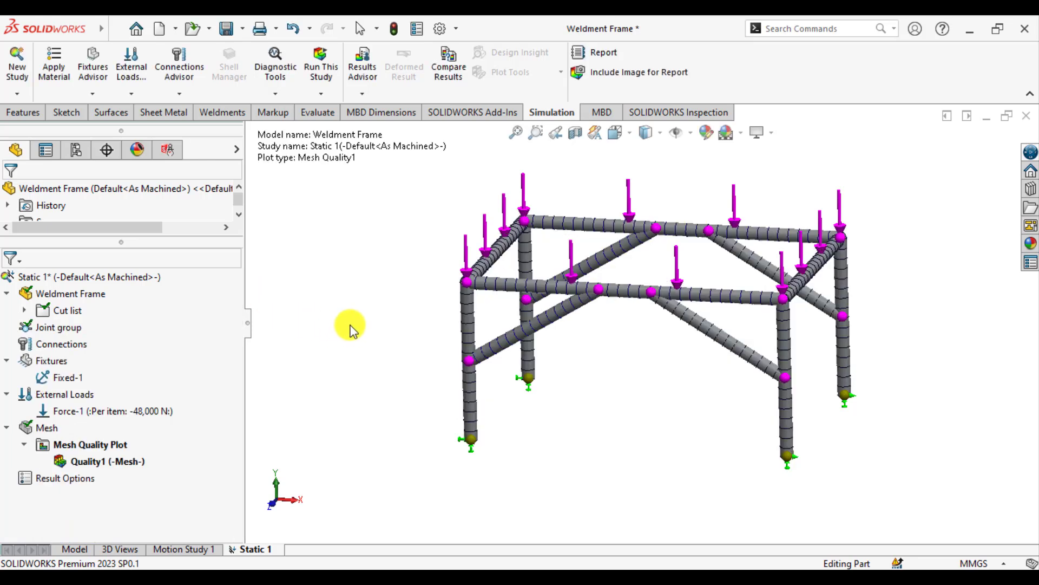
click(325, 70)
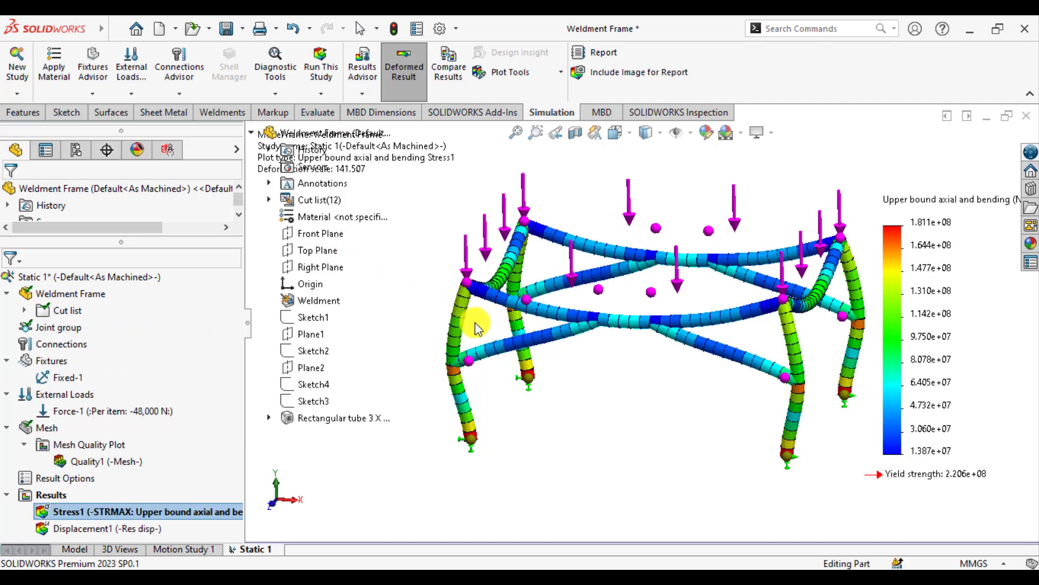
scroll(606, 330, up, 2)
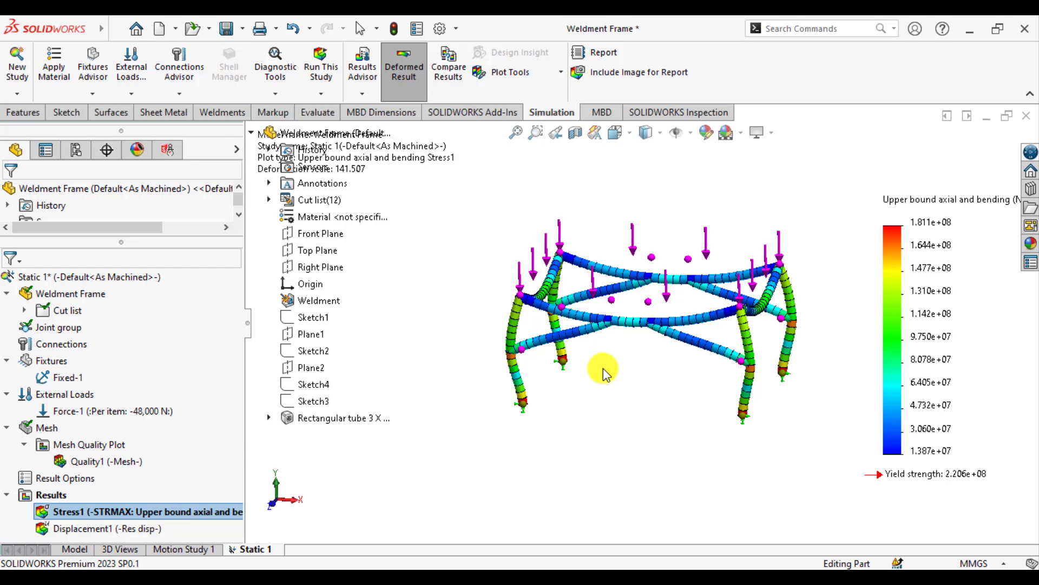
click(598, 442)
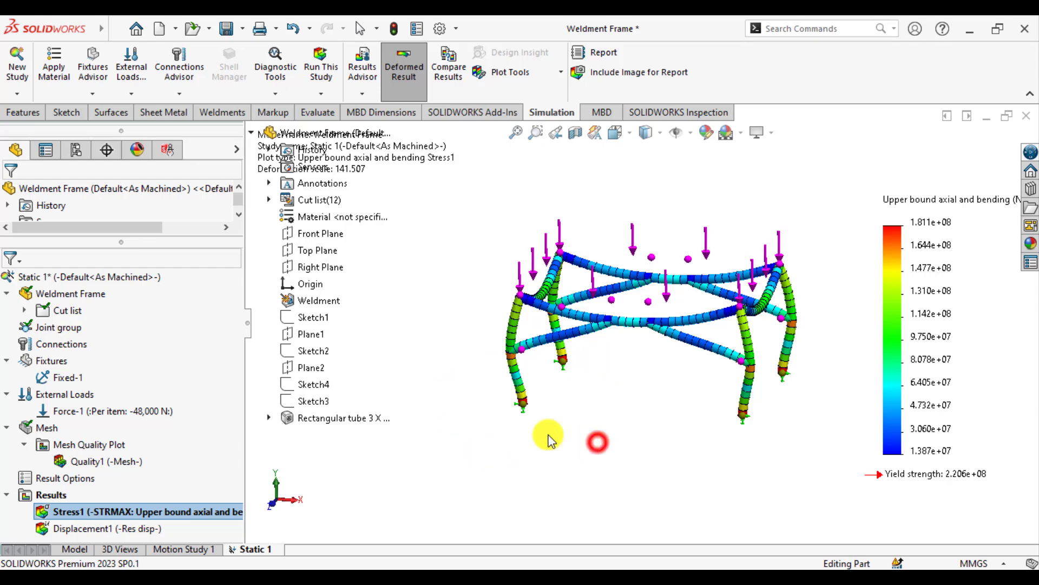
Step: Change the units of the existing upper bound axial and bending stress plot to N/mm^2 (MPa)
mouse_move(50, 512)
mouse_down()
mouse_move(49, 523)
mouse_move(53, 515)
mouse_up()
right_click(54, 514)
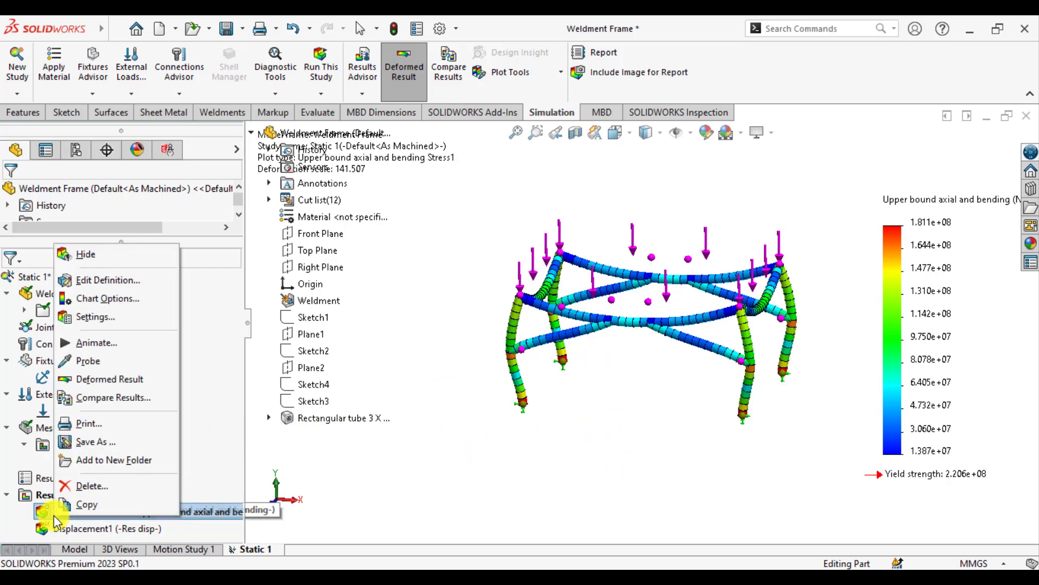
click(90, 281)
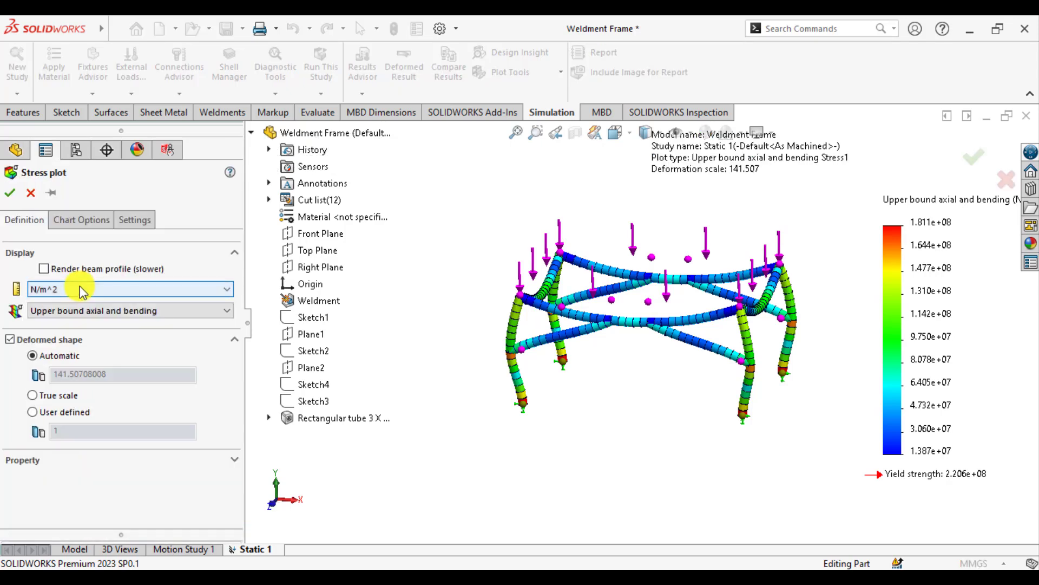
click(91, 289)
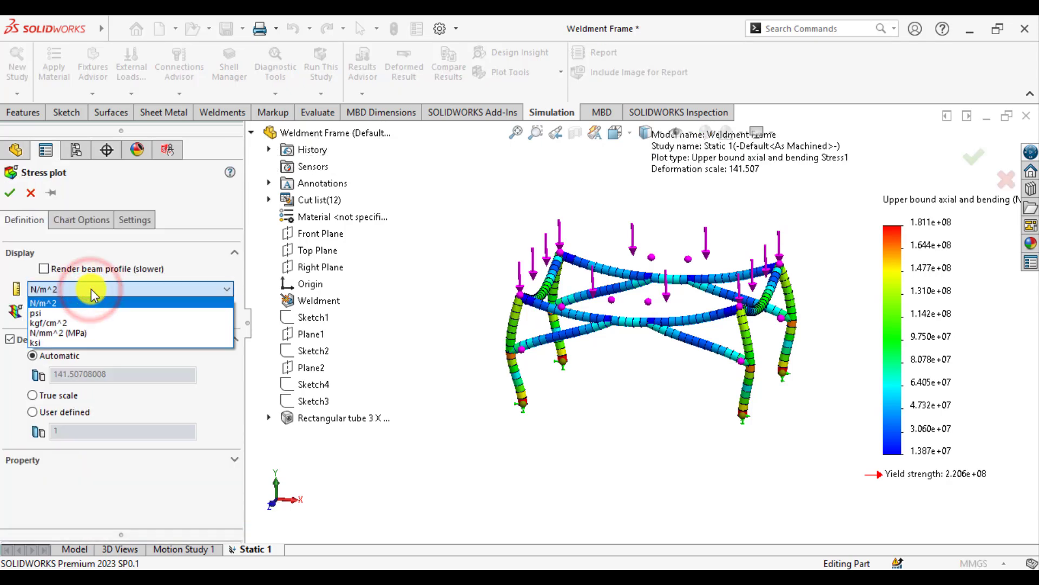
click(56, 331)
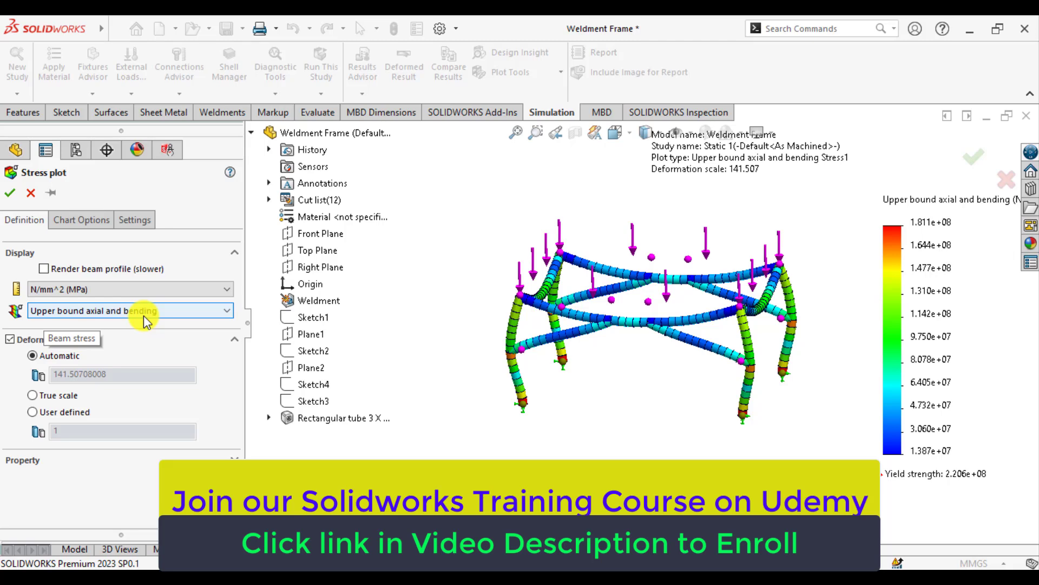
click(10, 194)
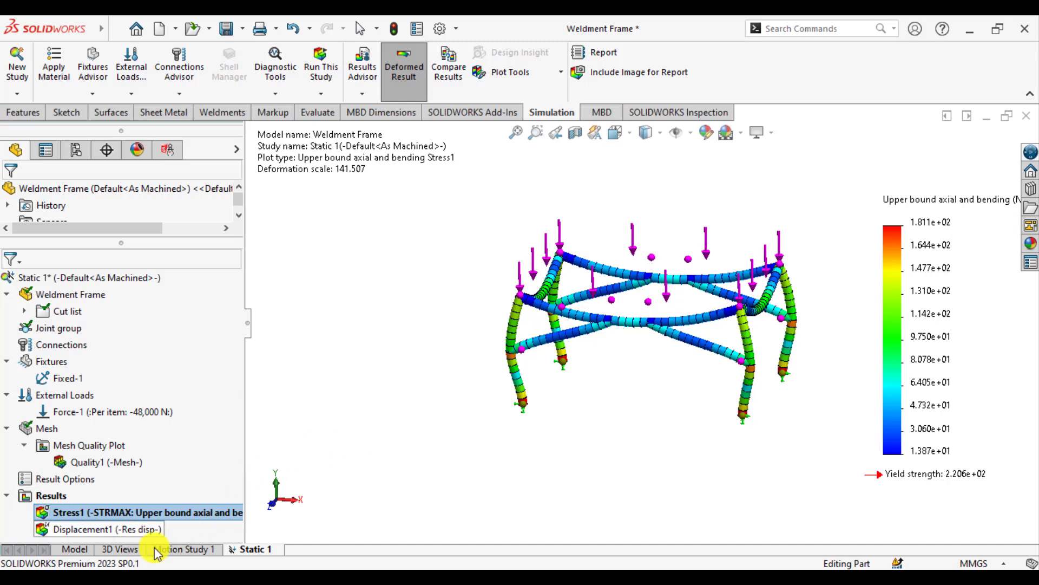
Step: Display the displacement plot and play its deformation animation on the frame
double_click(45, 529)
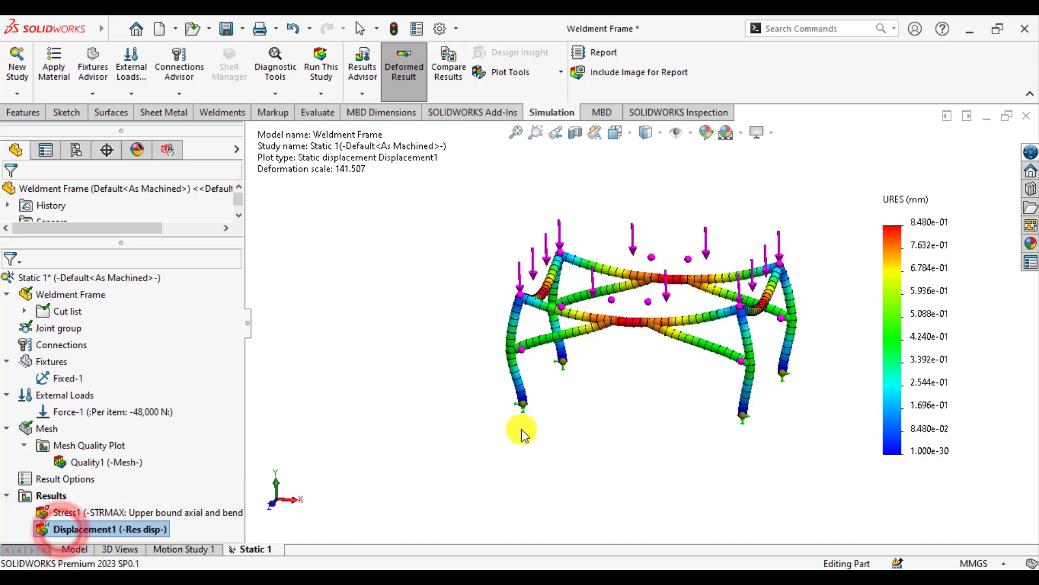
middle_drag(654, 400, 655, 423)
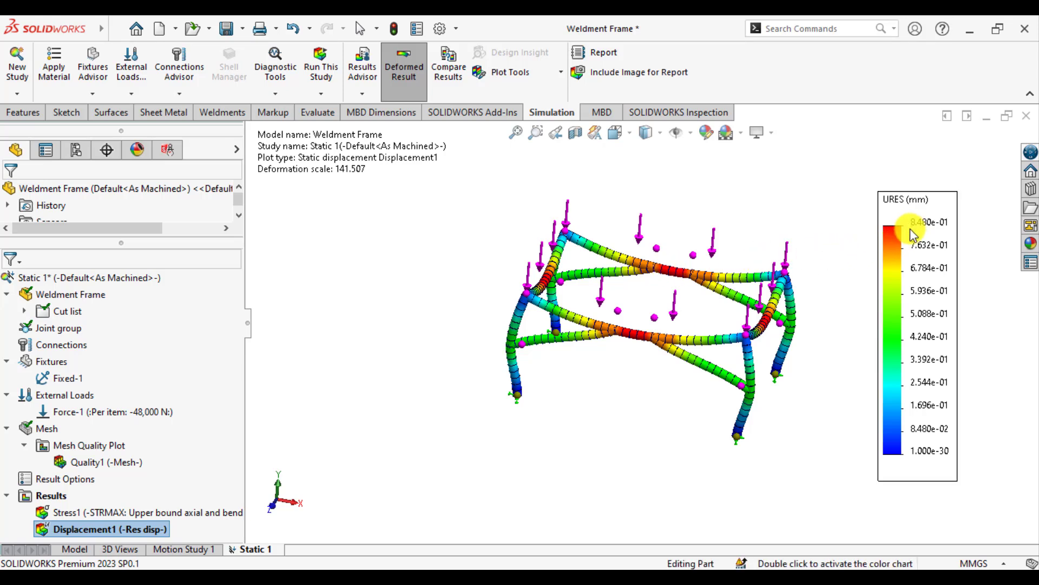
right_click(93, 533)
click(120, 358)
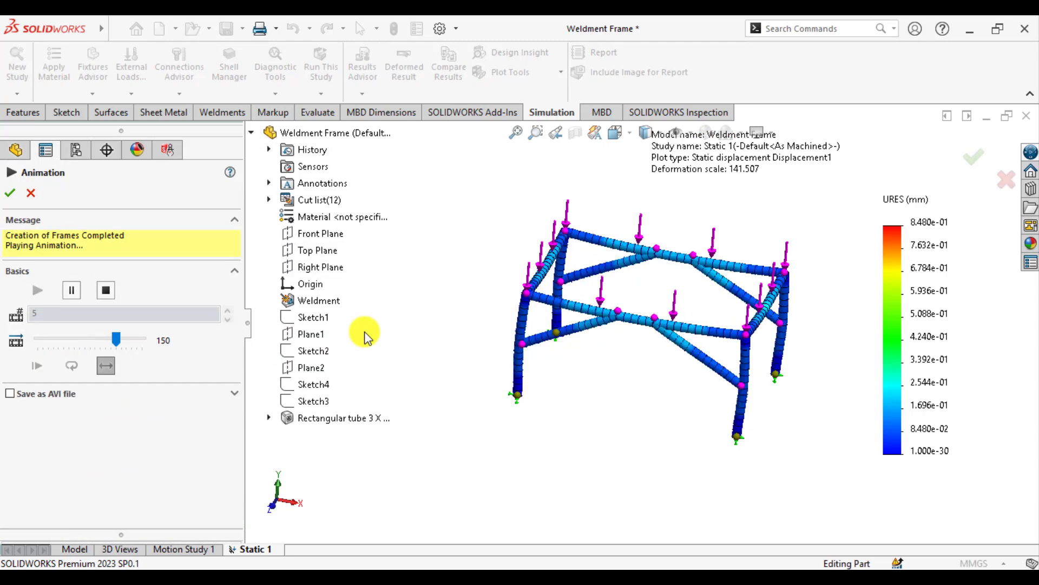
click(10, 192)
click(389, 325)
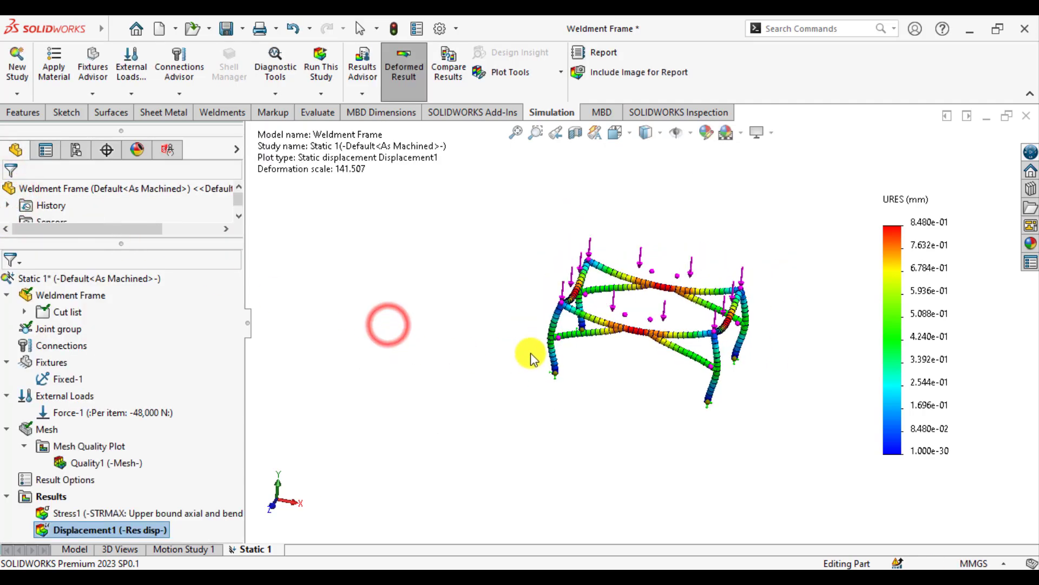
key(f)
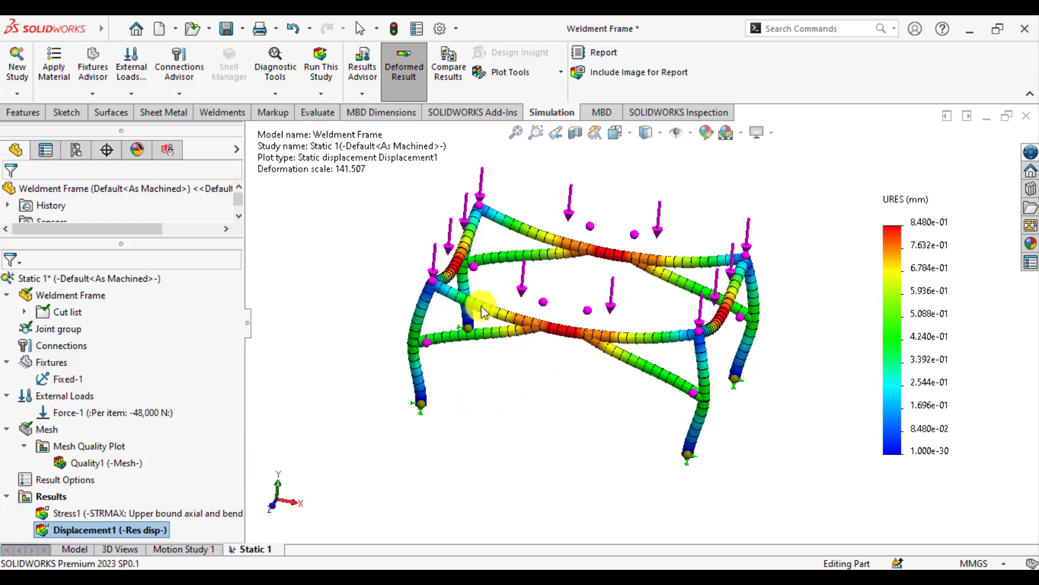
Step: Define a factor of safety plot for all bodies using the Automatic criterion
right_click(58, 497)
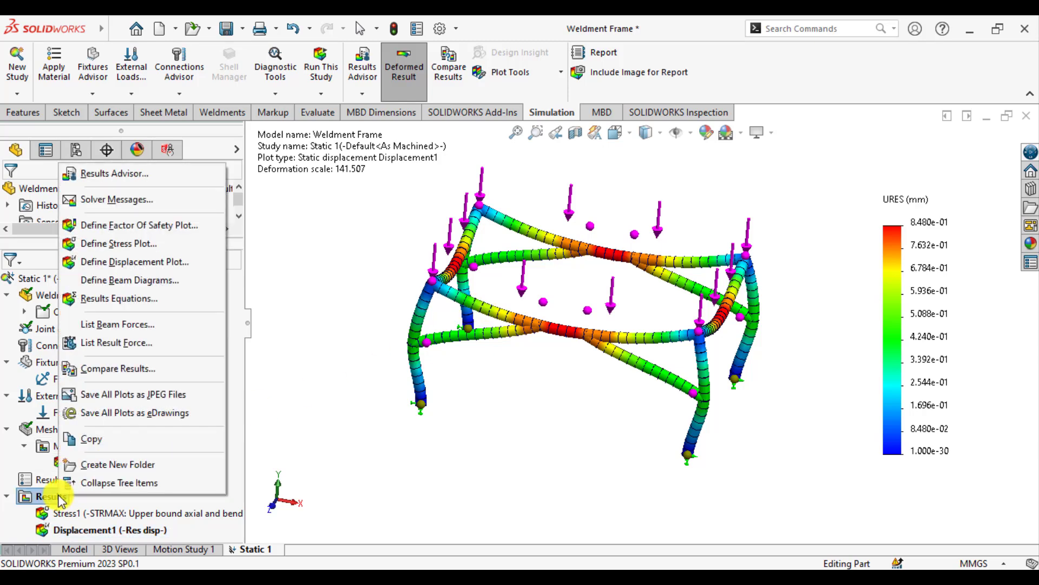
click(158, 225)
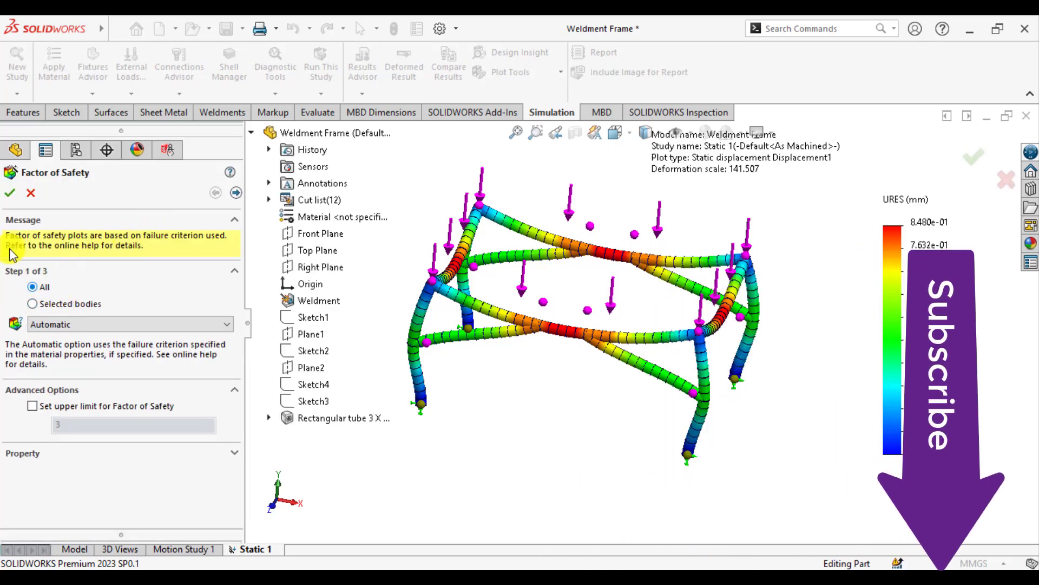
click(10, 192)
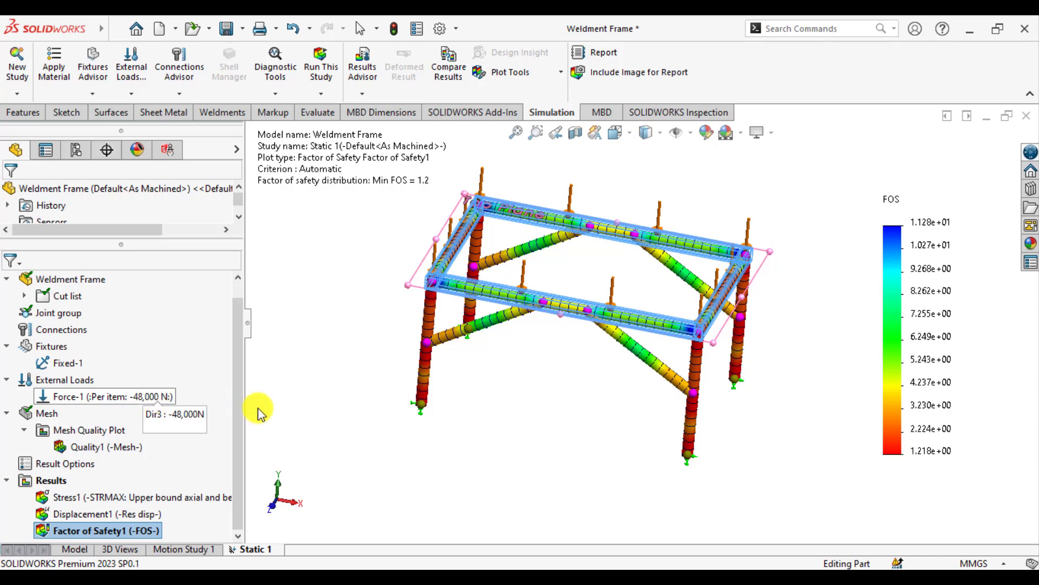
click(331, 385)
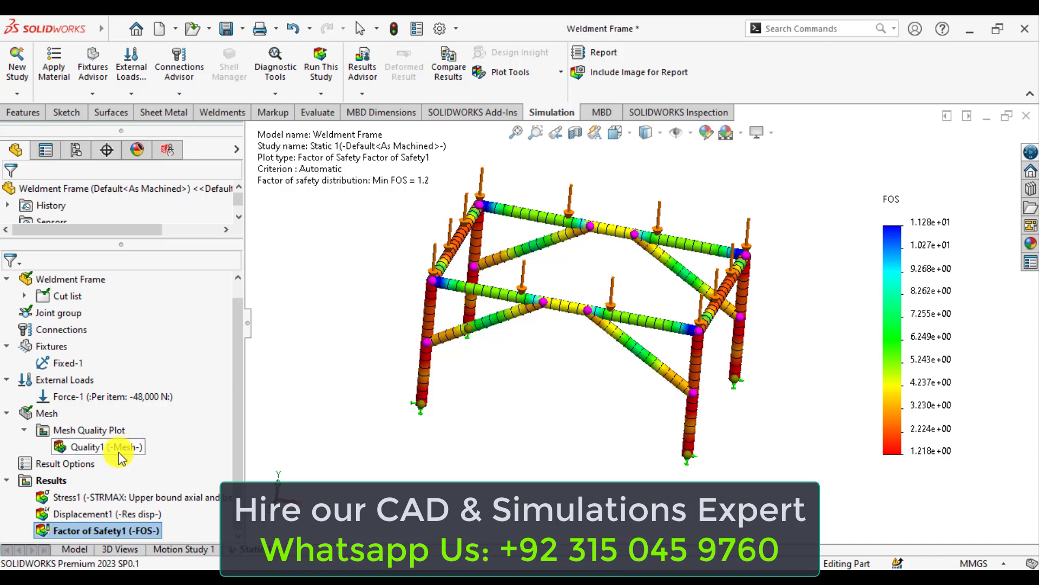
Step: Define a factor of safety plot for only the front long top beam with the Automatic criterion, and redisplay the whole-frame plot
right_click(57, 478)
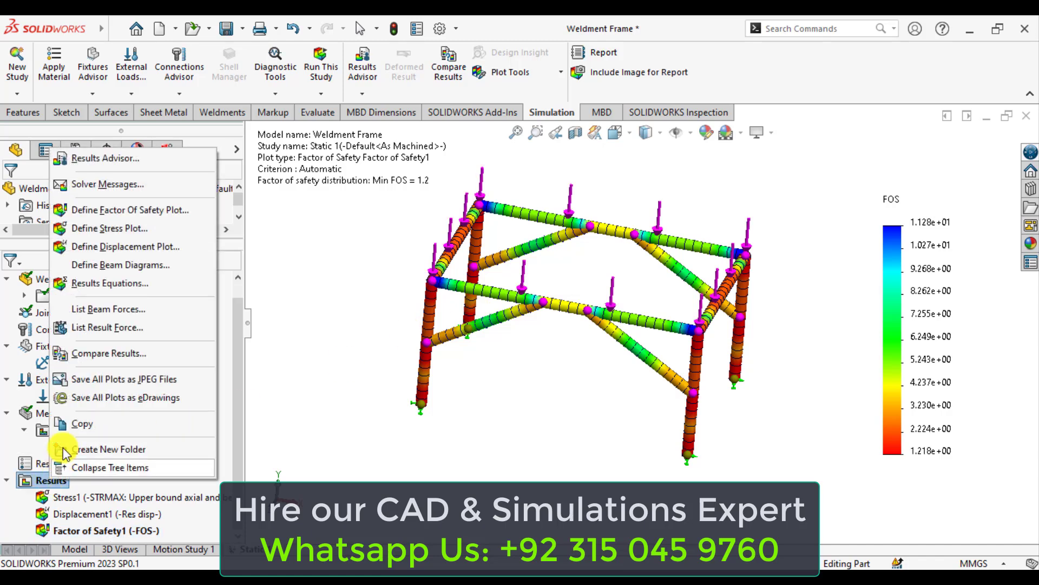
click(118, 211)
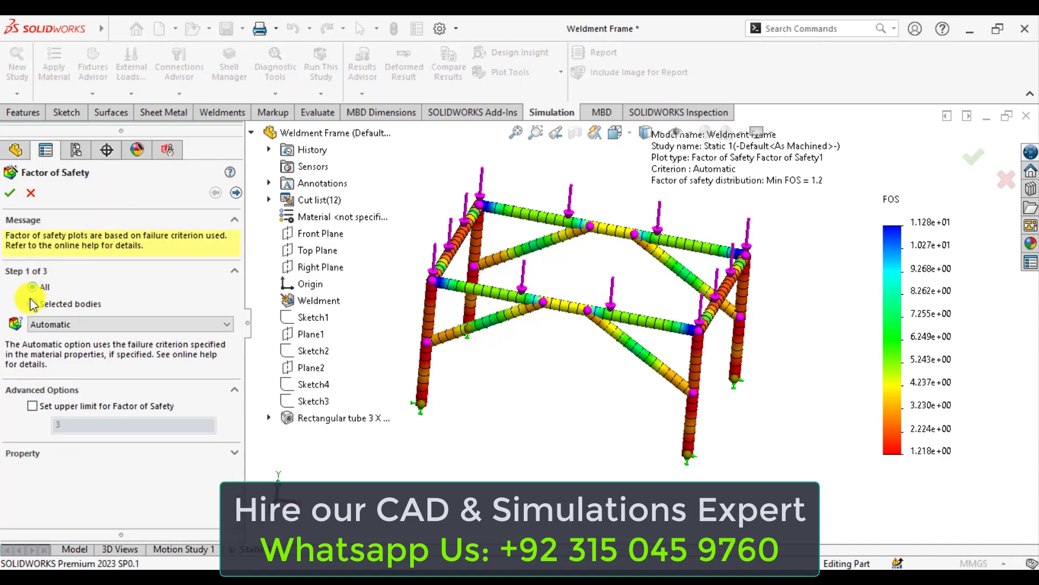
click(34, 304)
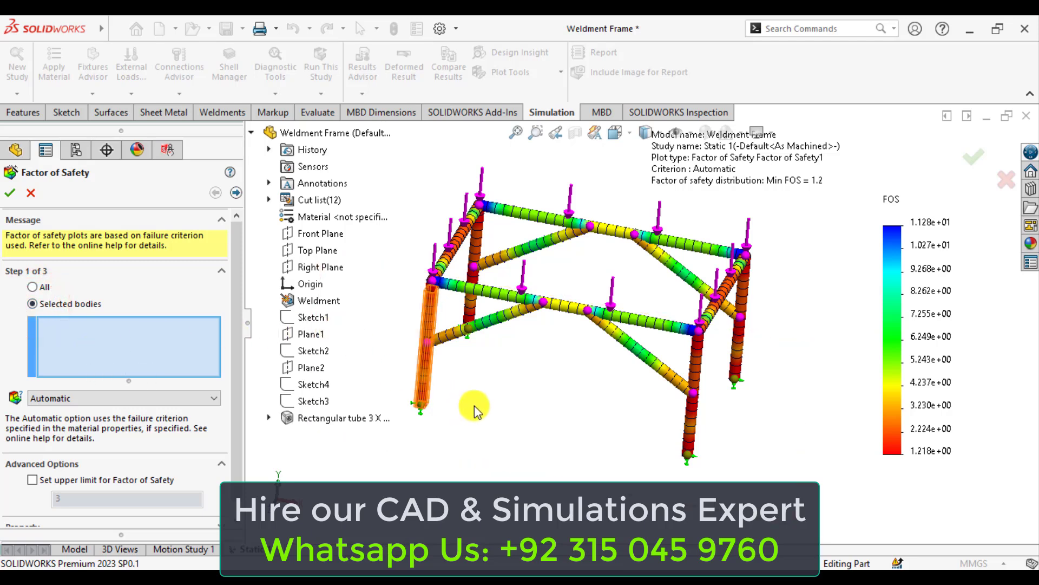
click(569, 316)
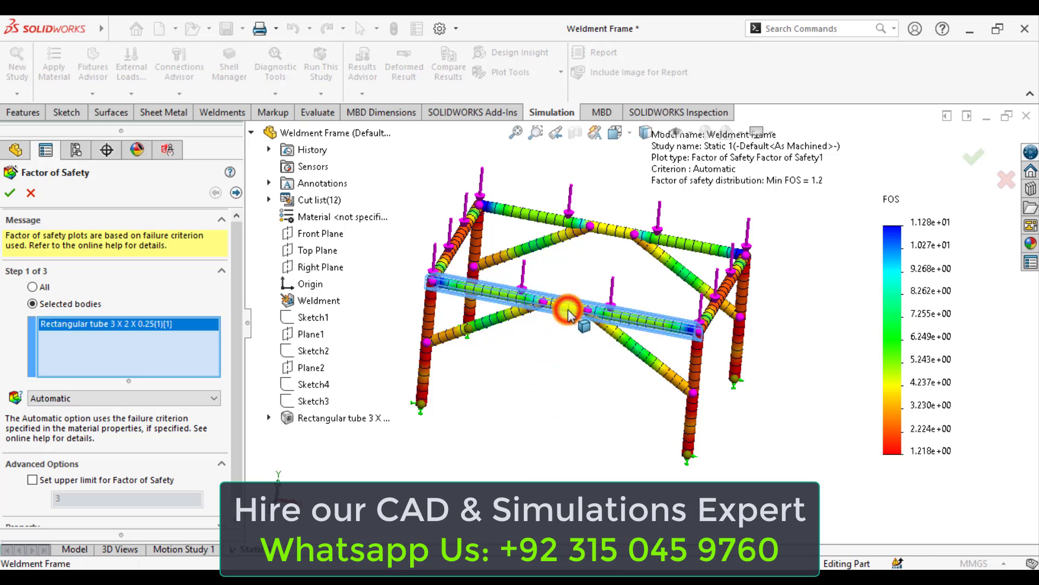
click(11, 193)
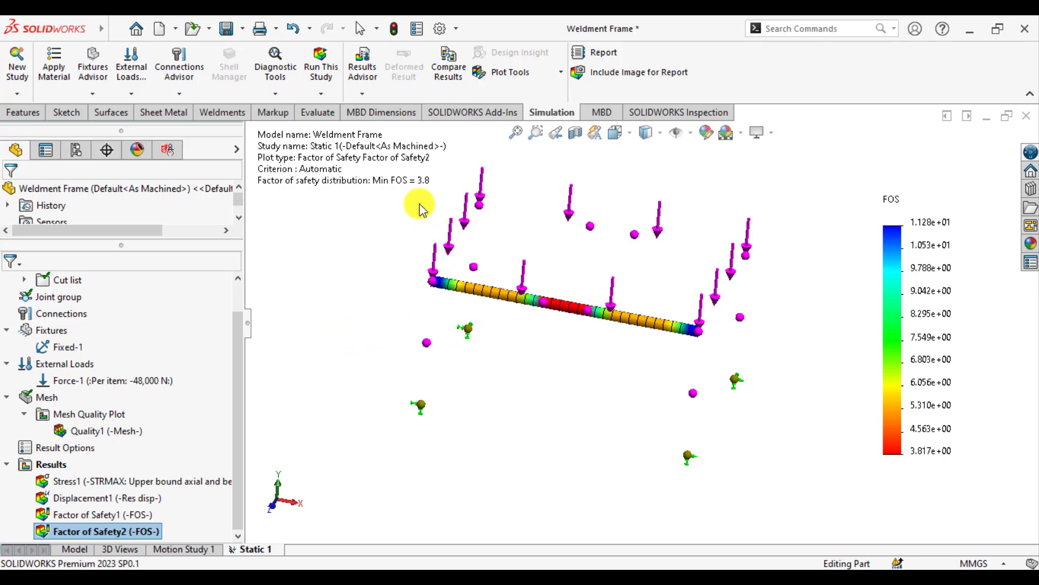
double_click(101, 516)
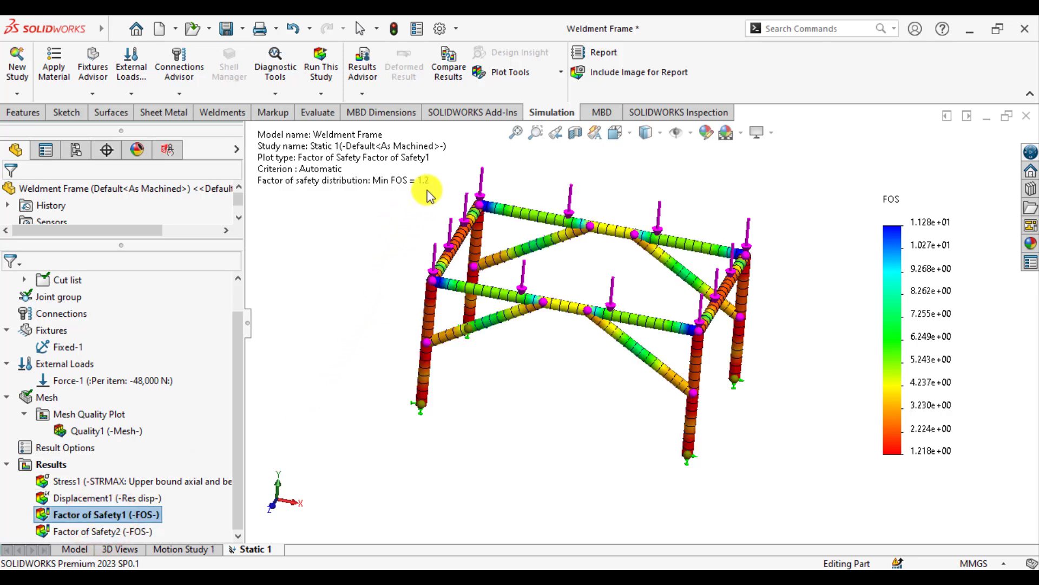
click(383, 445)
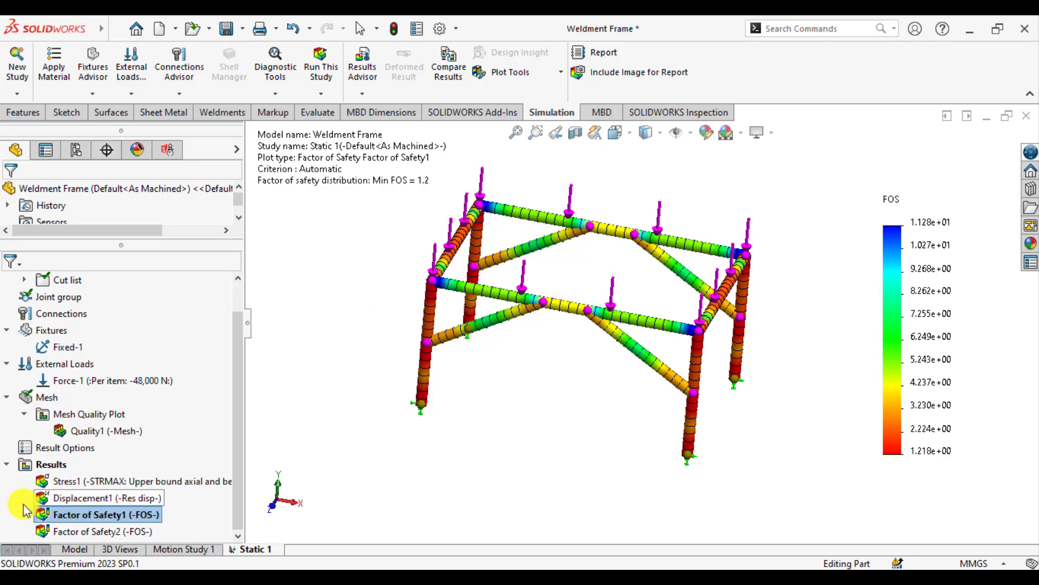
Step: Define a new stress plot showing Axial beam stress in N/mm^2 (MPa)
right_click(49, 469)
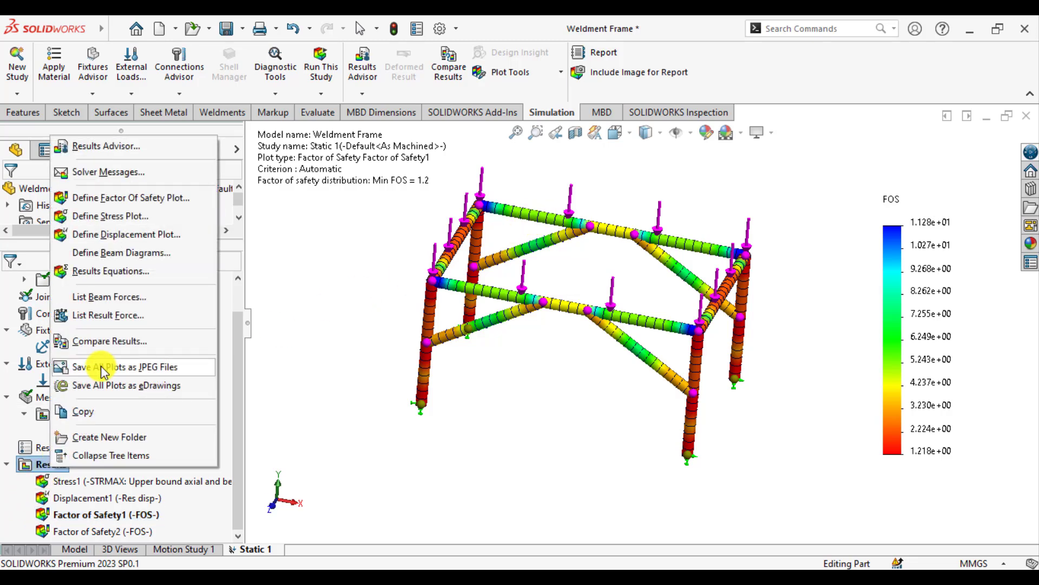
click(124, 217)
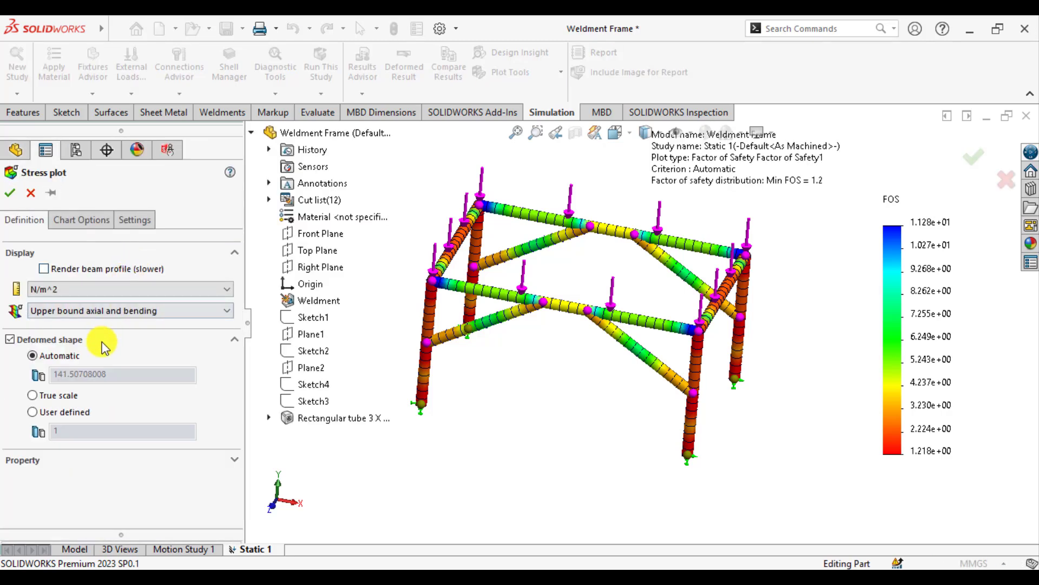
click(83, 293)
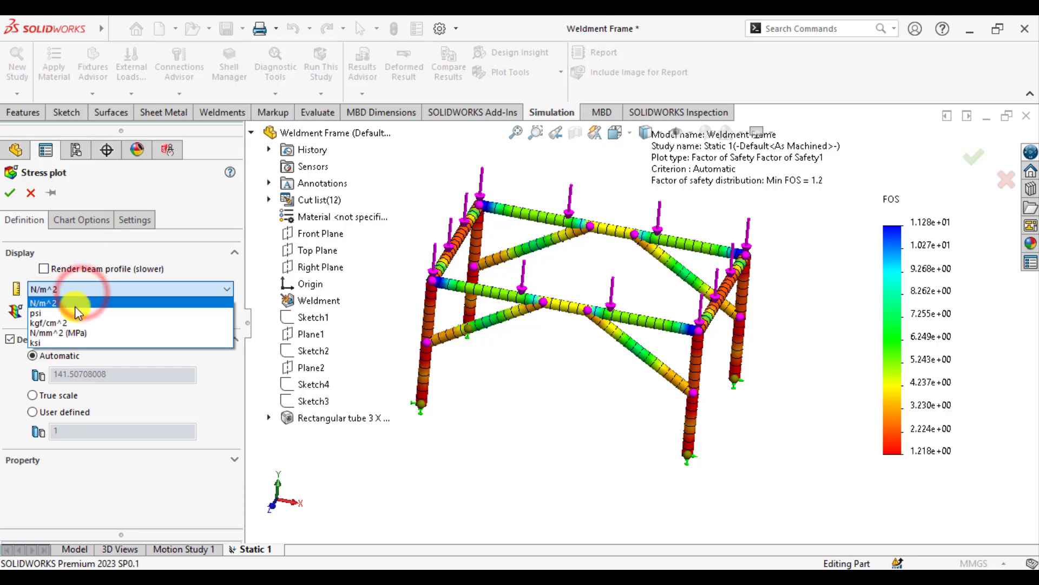
click(62, 333)
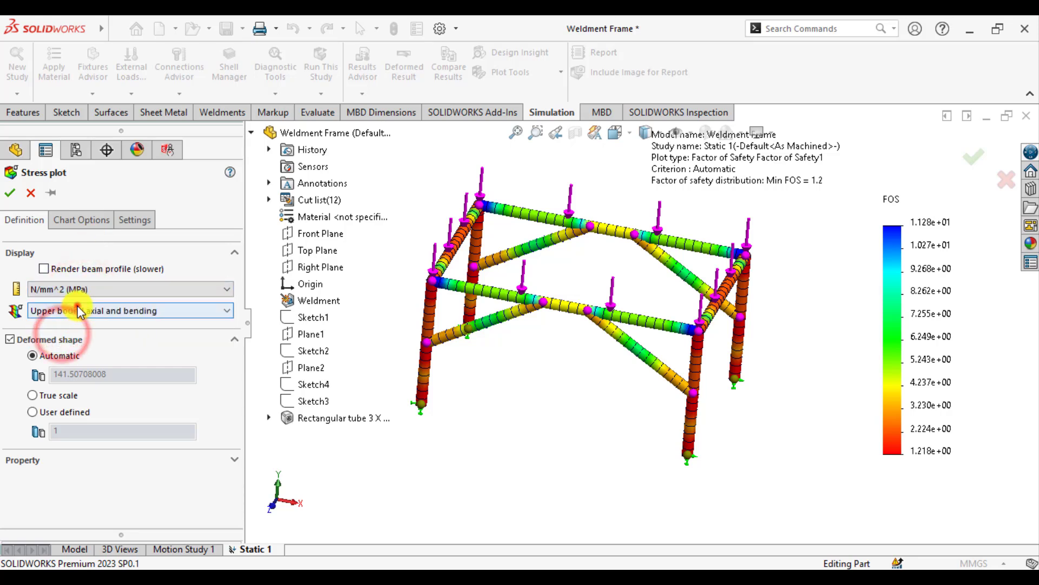
click(79, 311)
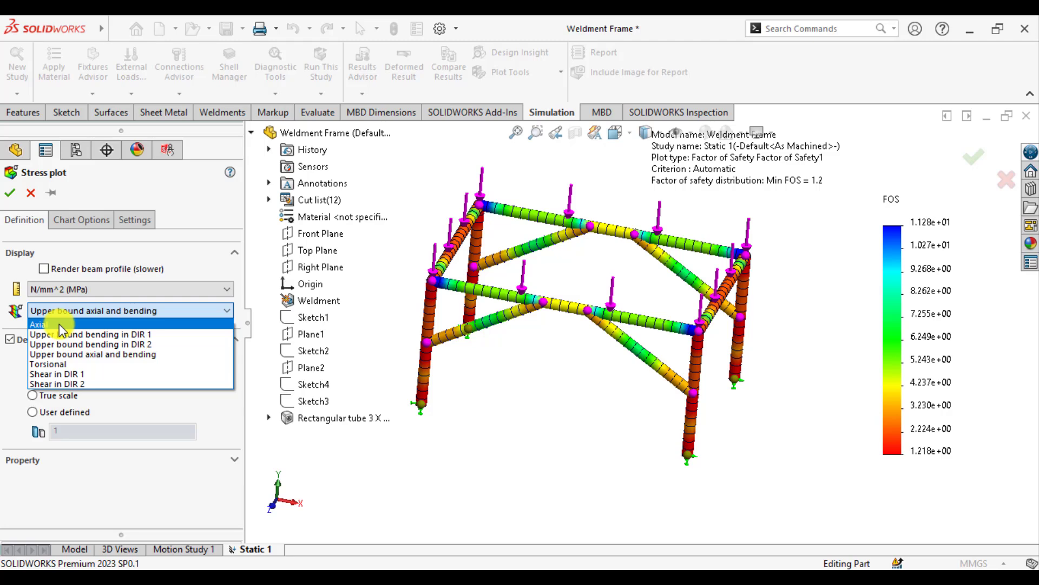
click(59, 323)
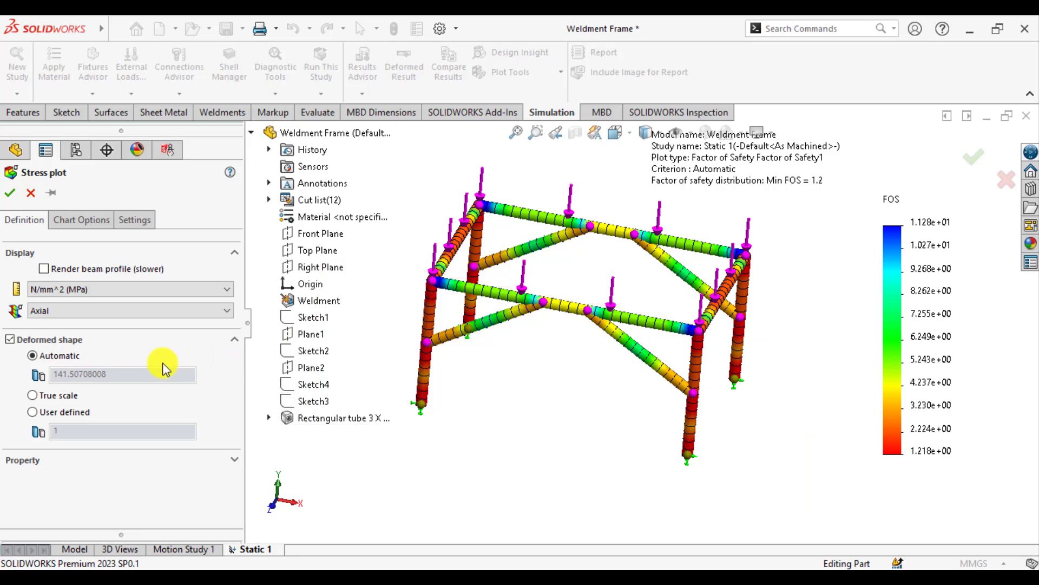
click(10, 195)
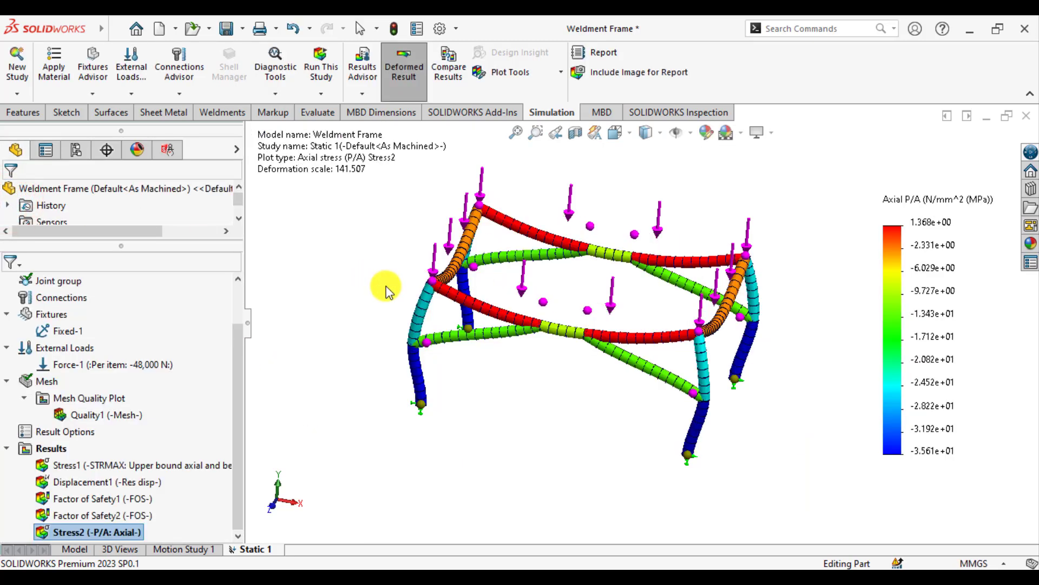
scroll(596, 278, down, 2)
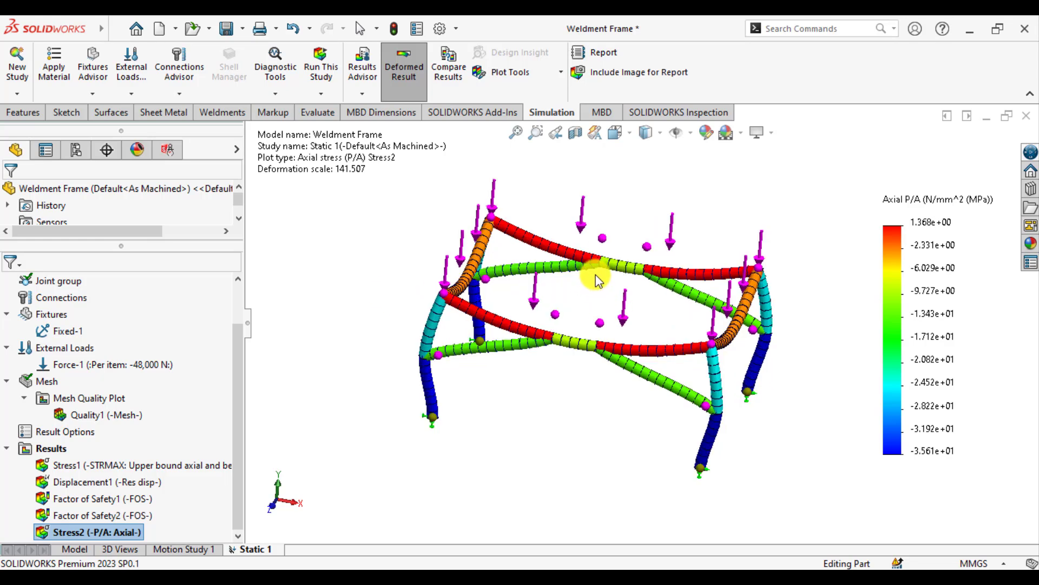
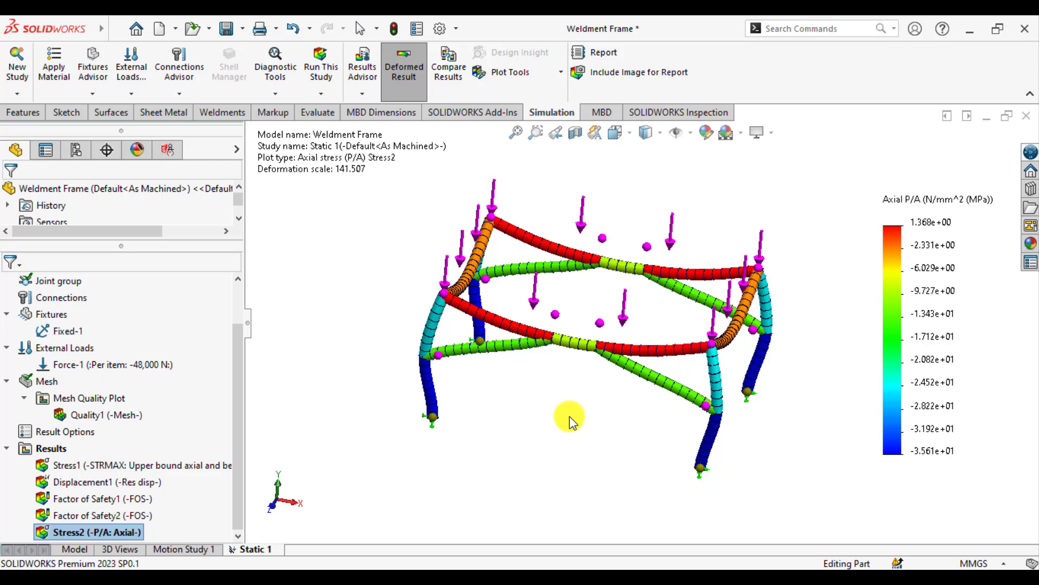
Step: Define a beam diagram of Shear Force in Dir1 for all beams, in N
right_click(39, 453)
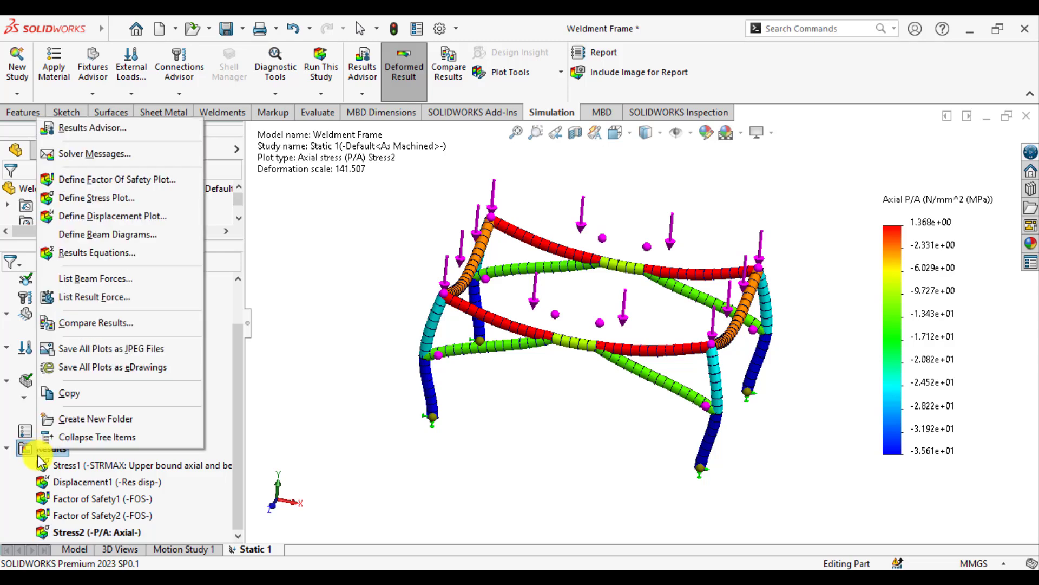
click(86, 242)
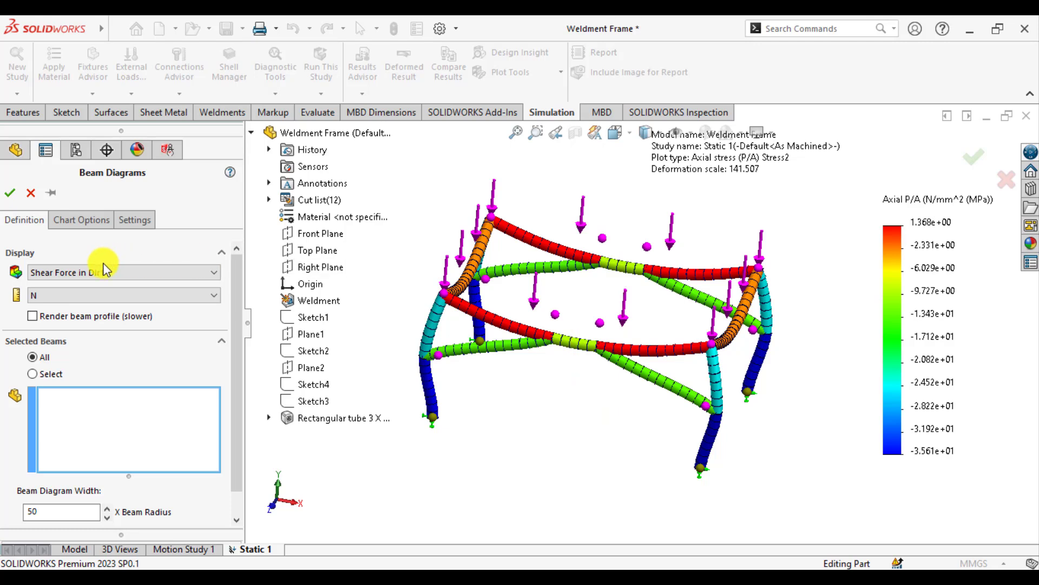
click(136, 273)
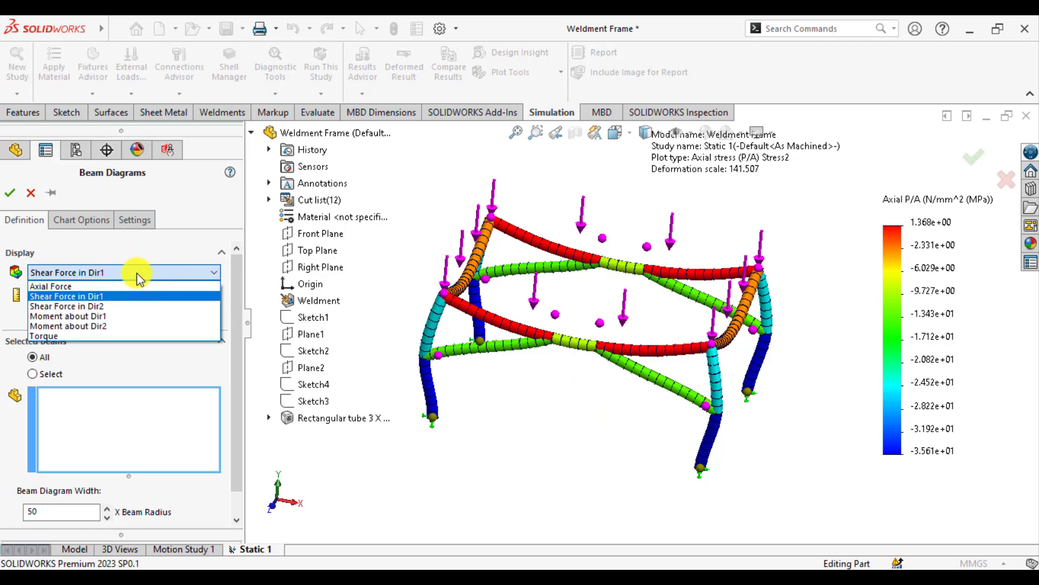
click(138, 275)
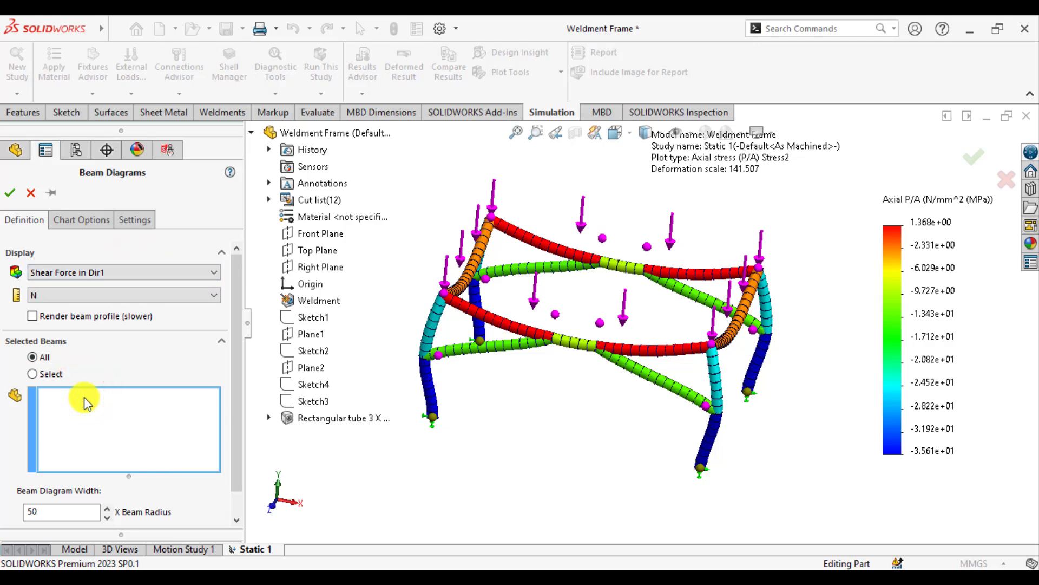
click(9, 192)
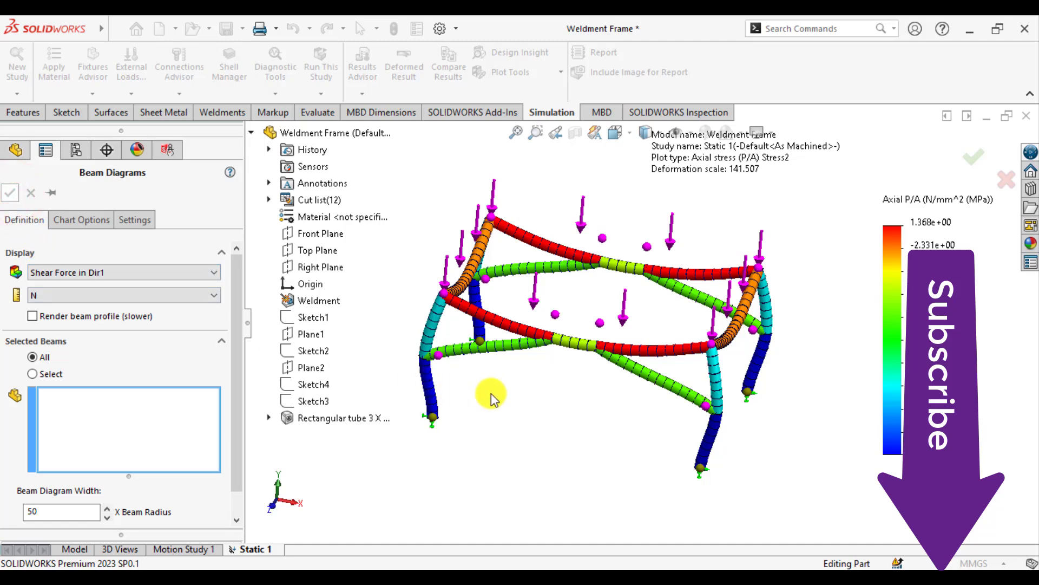
Step: Edit the Shear Force in Dir1 diagram so it covers only the front long top beam
middle_drag(584, 406, 563, 458)
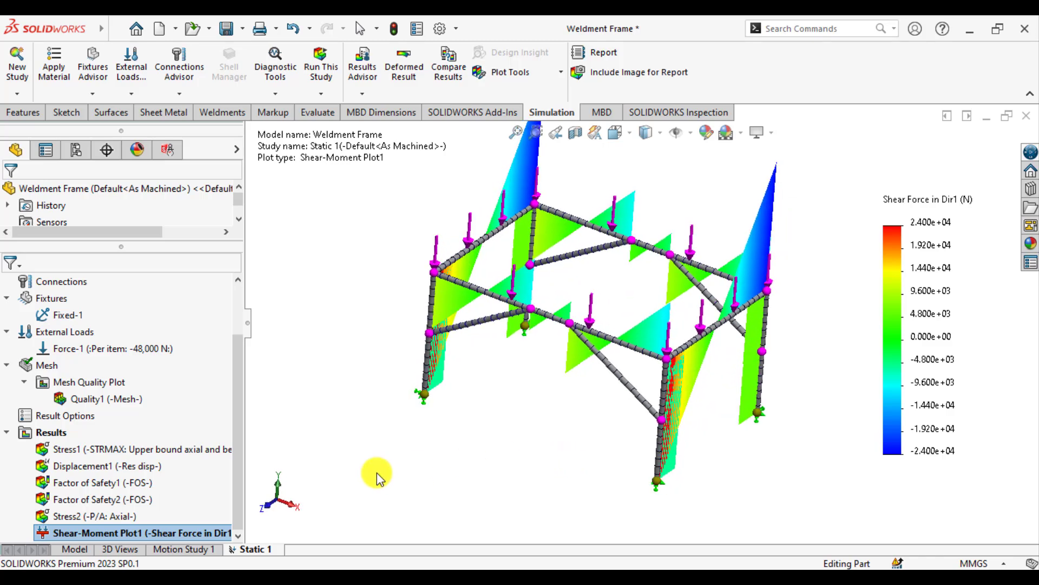
right_click(104, 532)
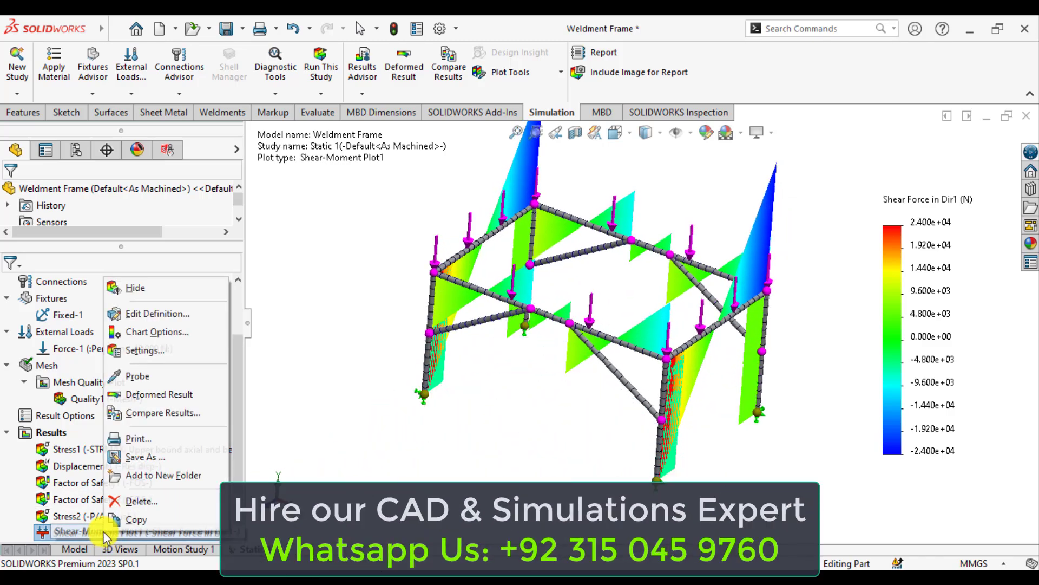
click(174, 314)
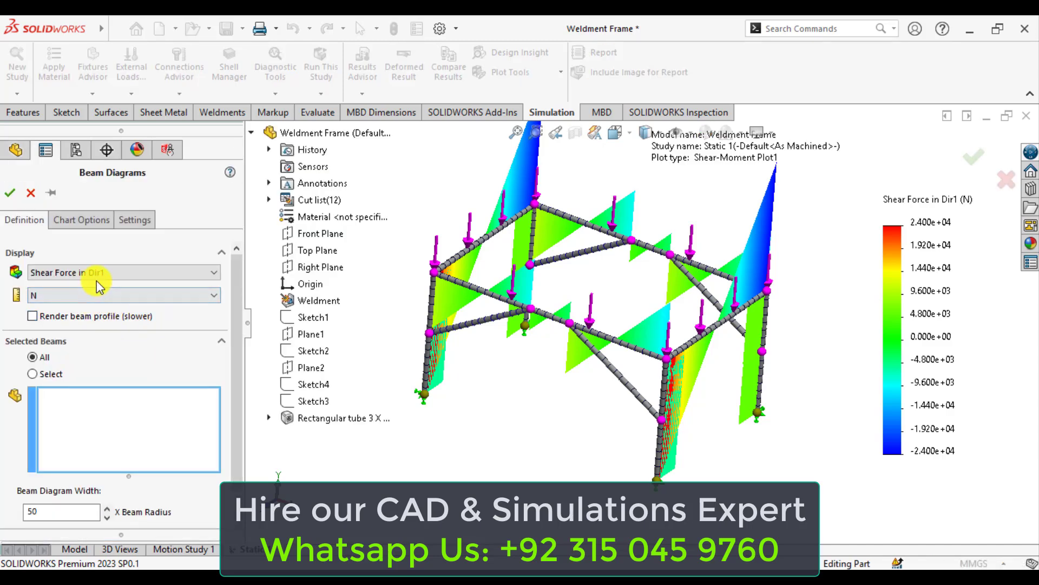
click(38, 372)
click(72, 407)
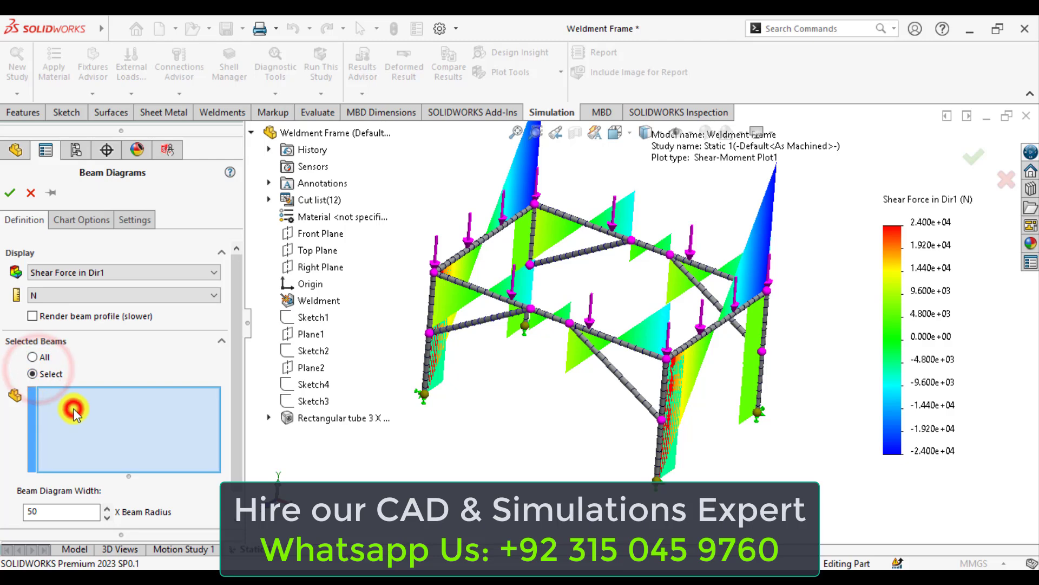
click(622, 348)
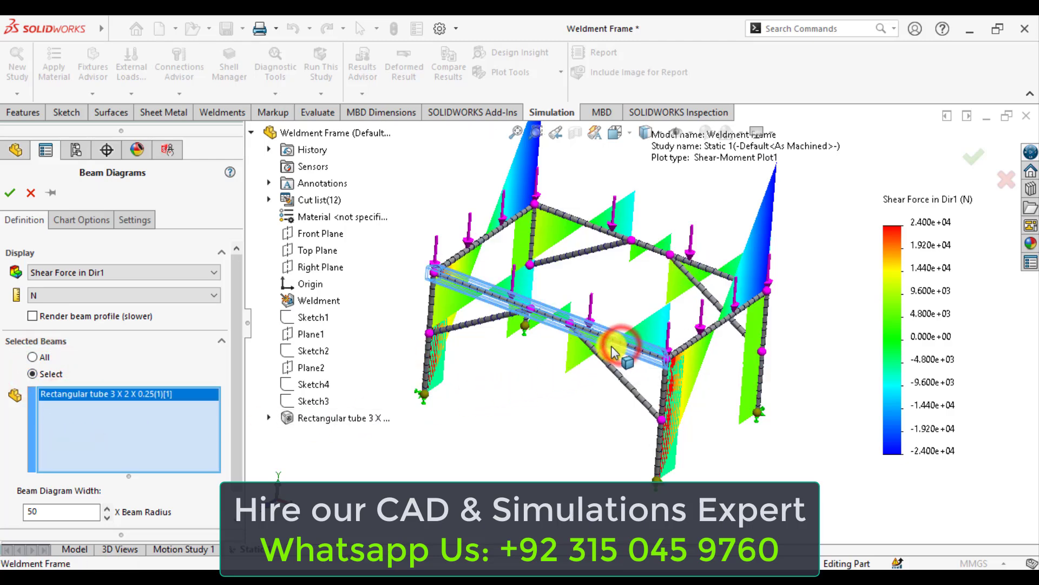
click(11, 195)
mouse_move(542, 413)
middle_down()
mouse_move(552, 355)
mouse_move(551, 388)
mouse_move(513, 406)
mouse_move(541, 420)
mouse_move(535, 413)
middle_up()
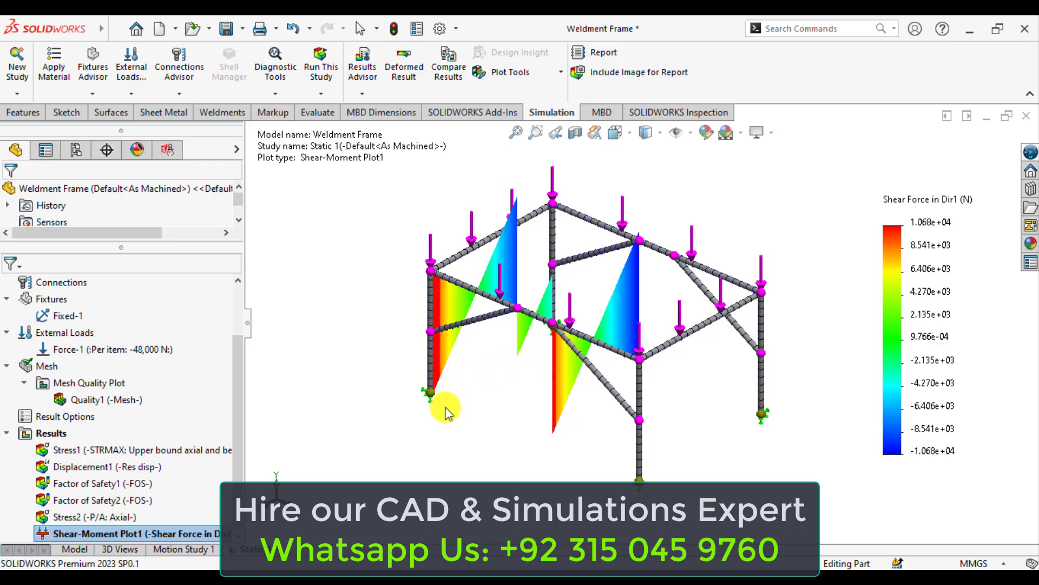
middle_drag(420, 436, 437, 419)
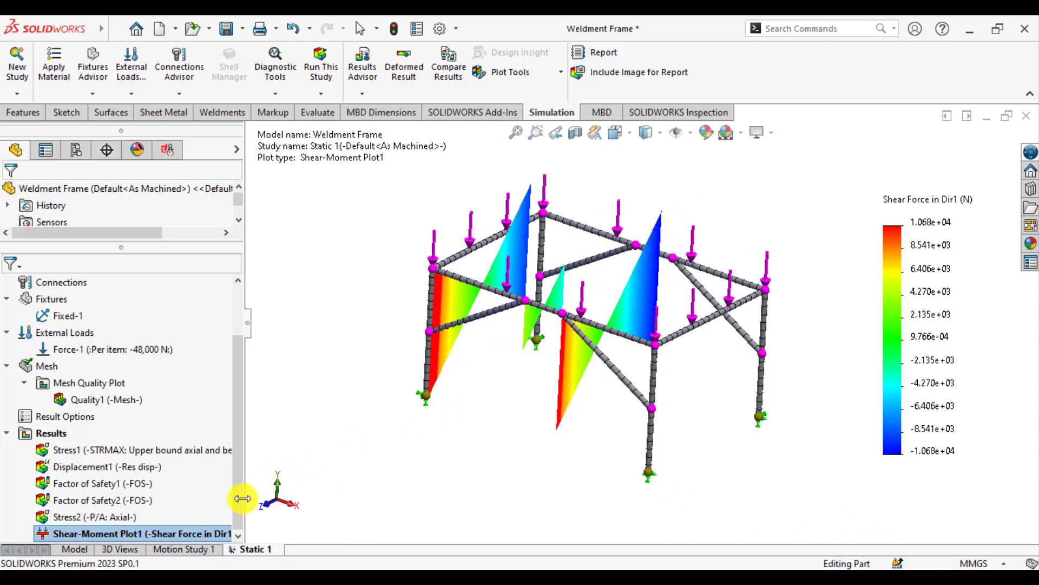
Step: Define a beam diagram of Shear Force in Dir2 in N for only the rear long top beam, and redisplay the Dir1 diagram
right_click(63, 435)
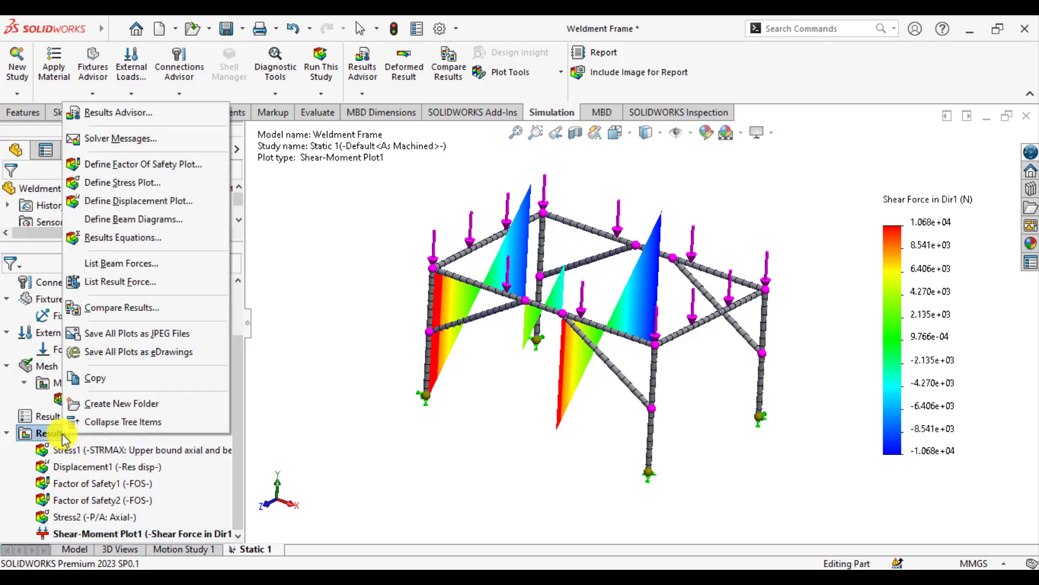
click(123, 219)
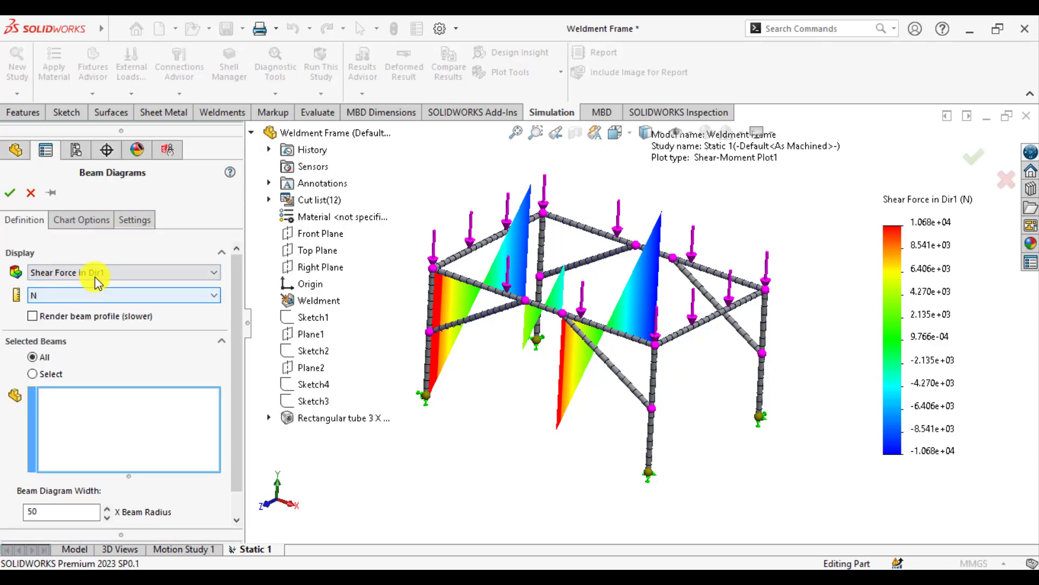
click(115, 272)
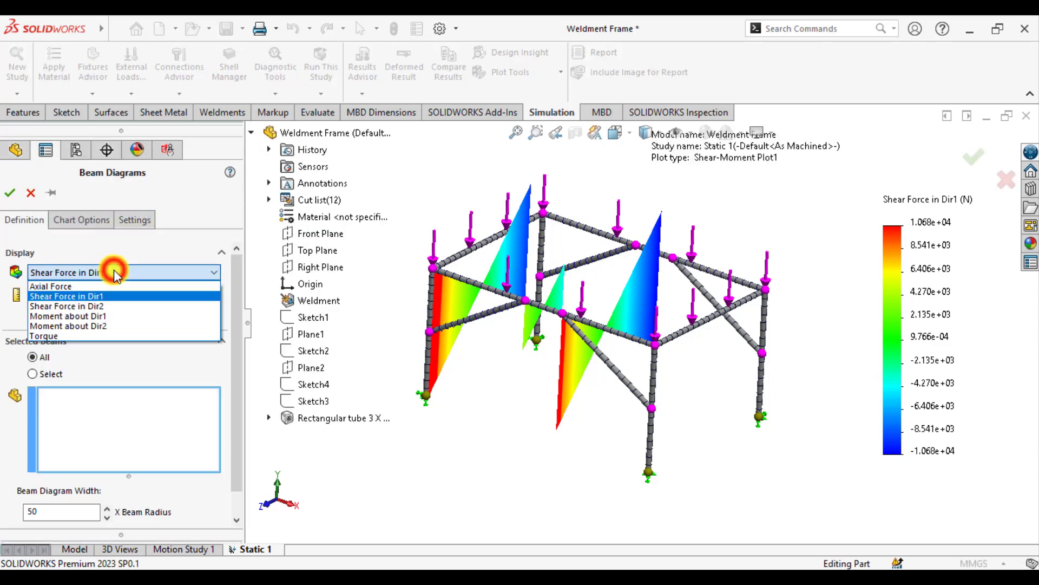
click(99, 306)
click(88, 408)
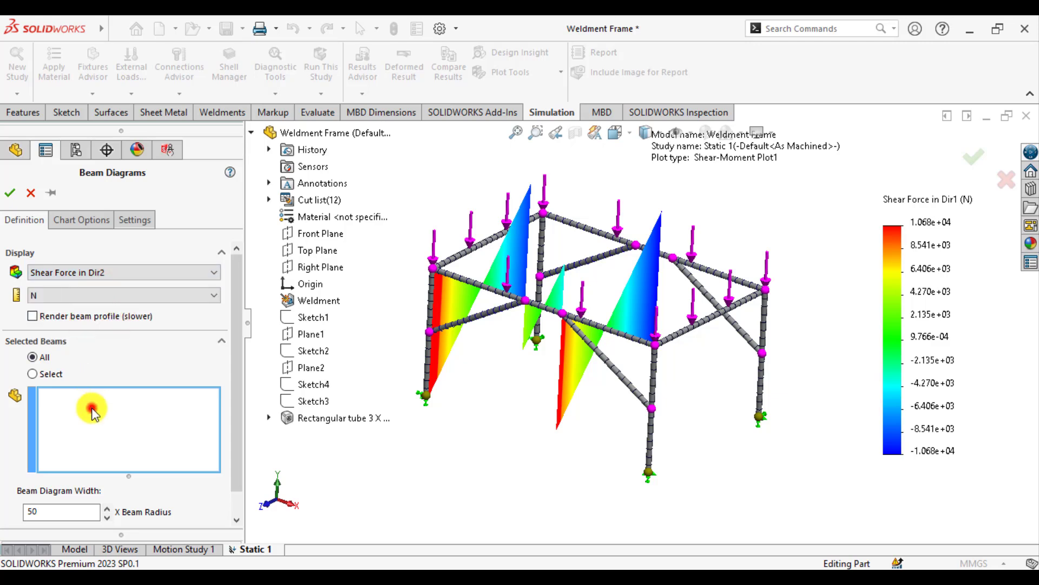
click(598, 234)
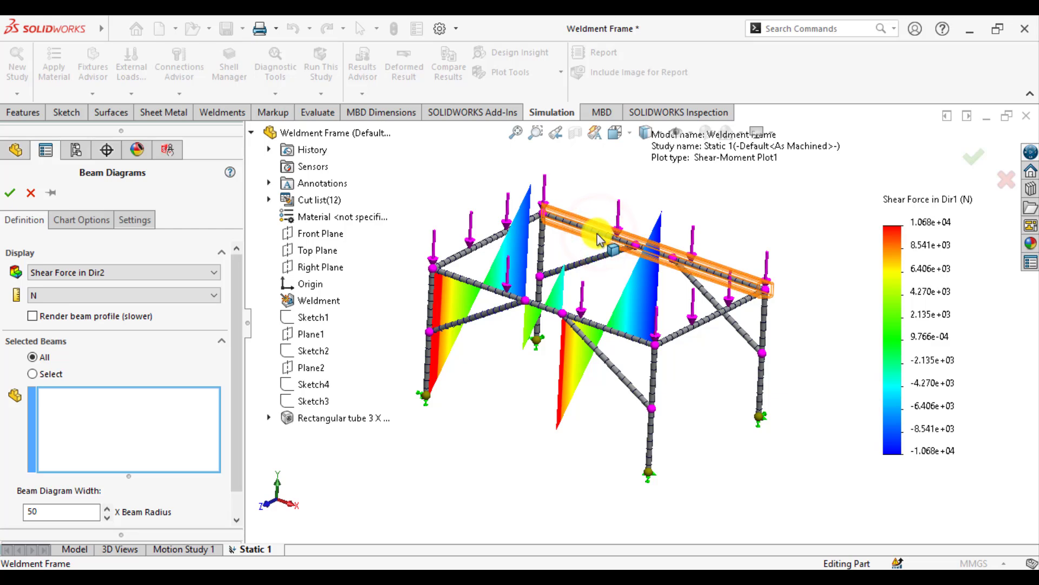
click(32, 374)
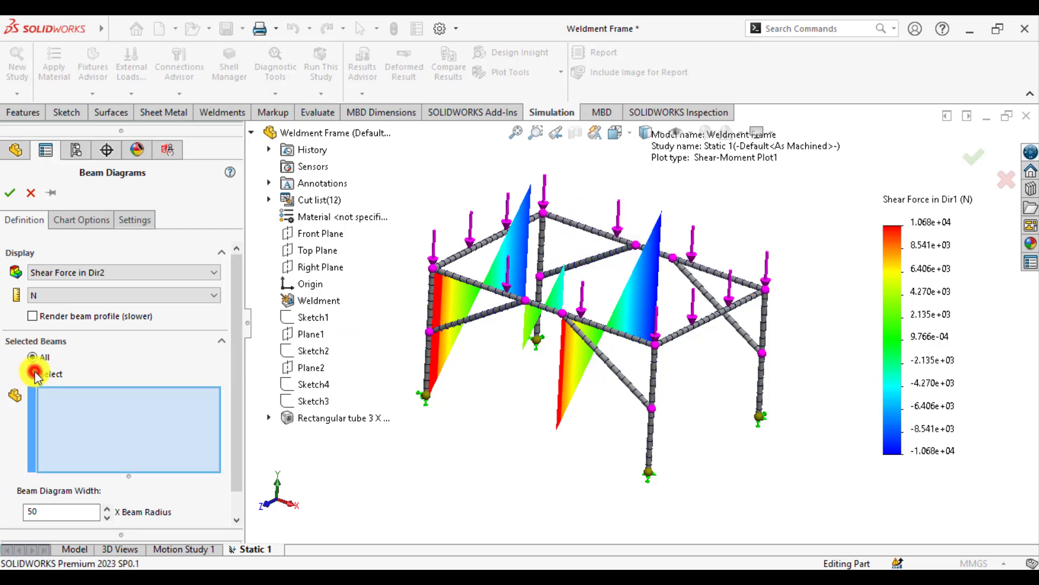
click(73, 406)
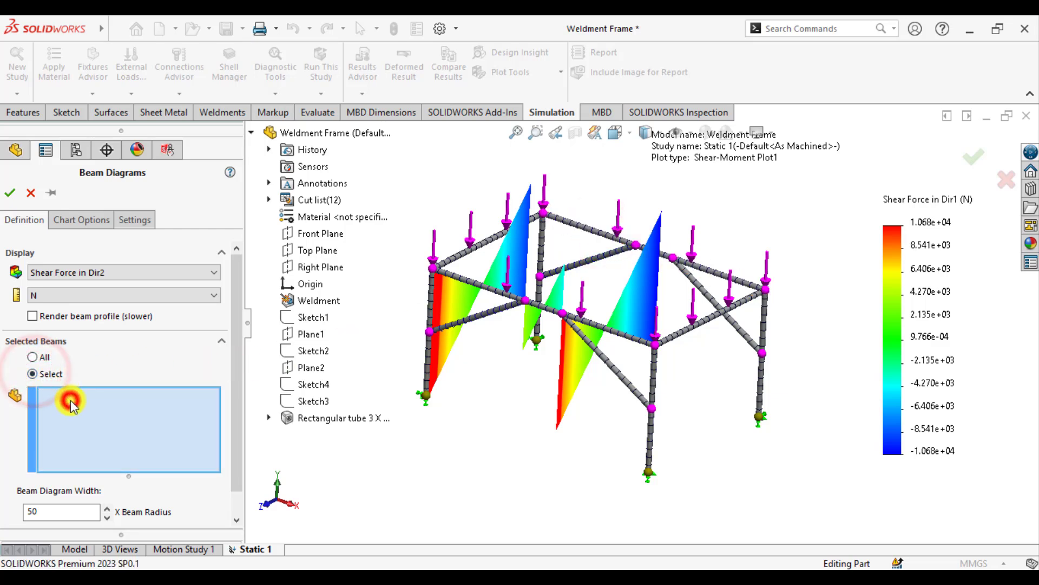
click(589, 236)
click(11, 192)
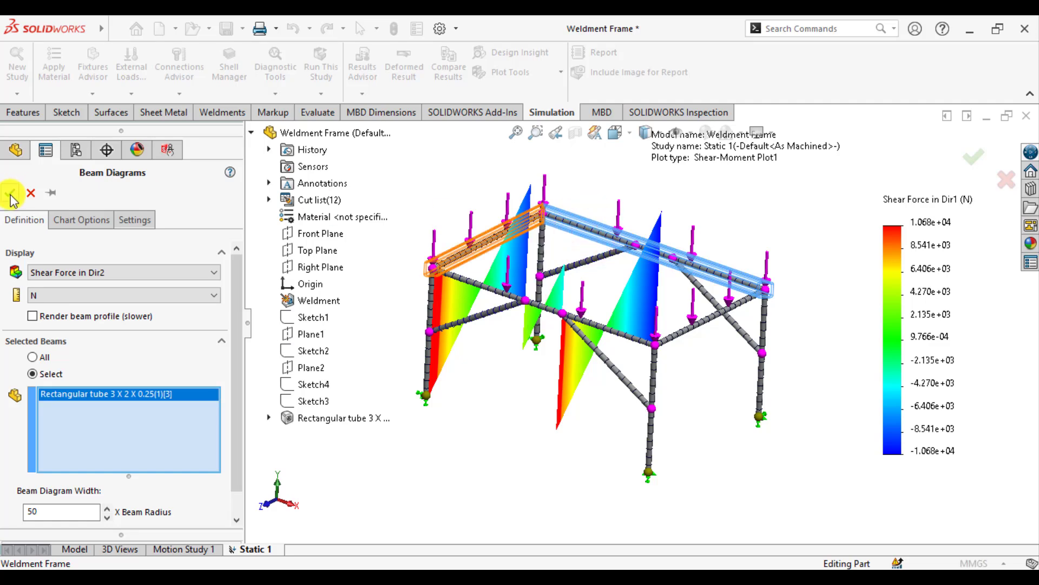
middle_drag(494, 359, 503, 398)
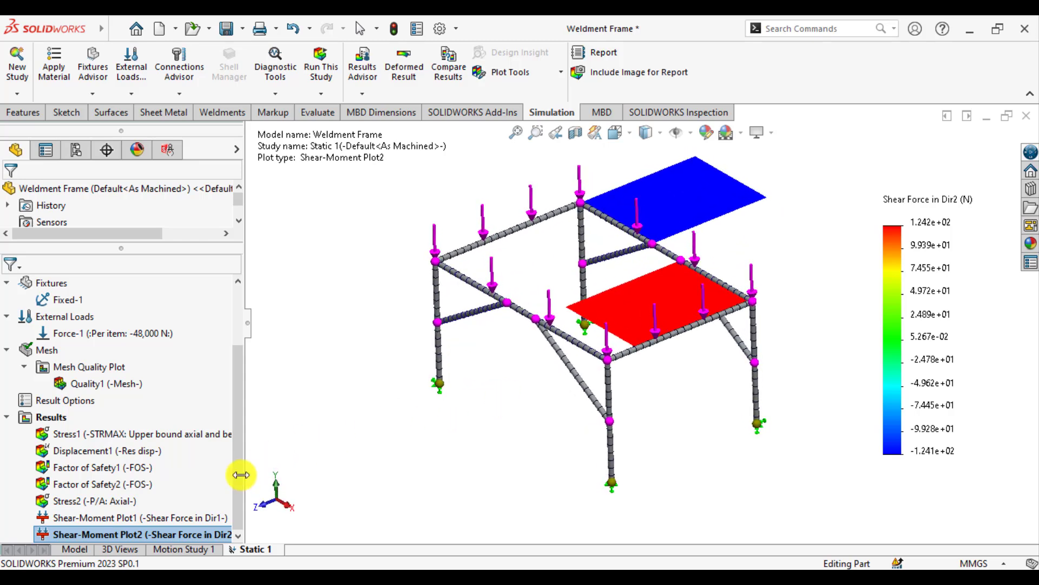
click(104, 518)
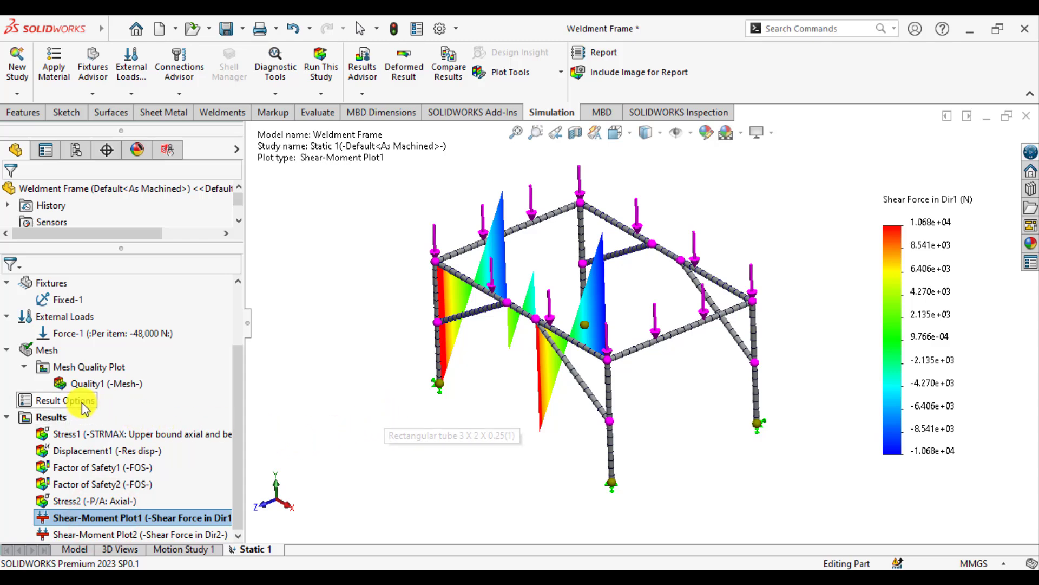
Step: Define a beam diagram of Moment about Dir1 in N.m for only the front-right diagonal brace
right_click(62, 418)
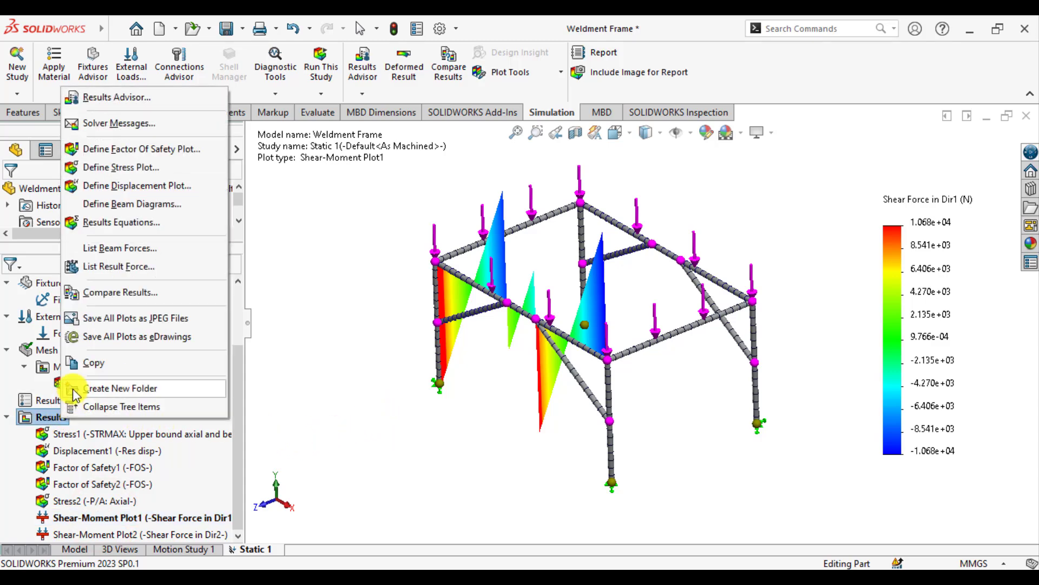
click(130, 205)
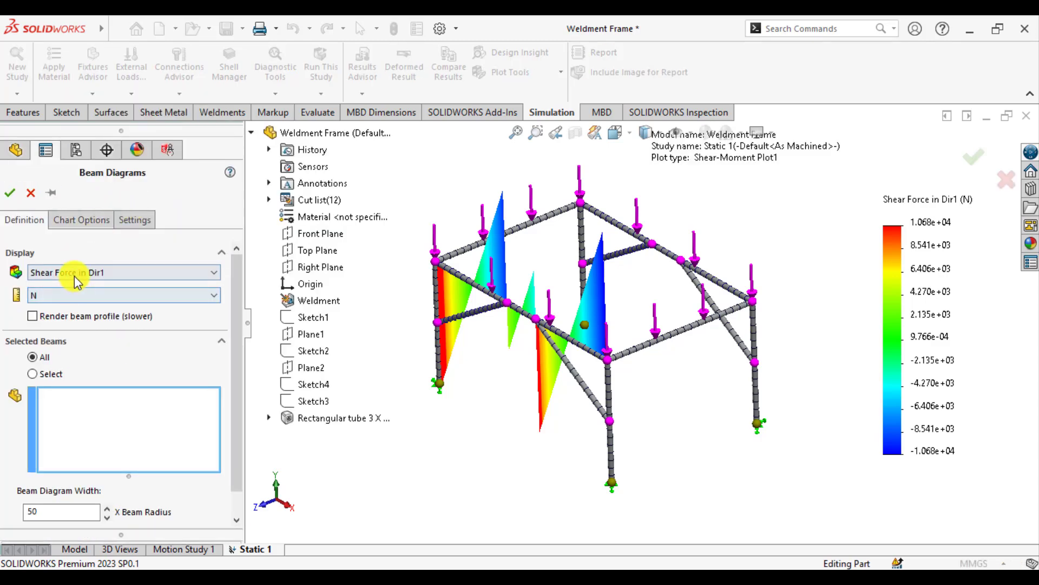
click(74, 274)
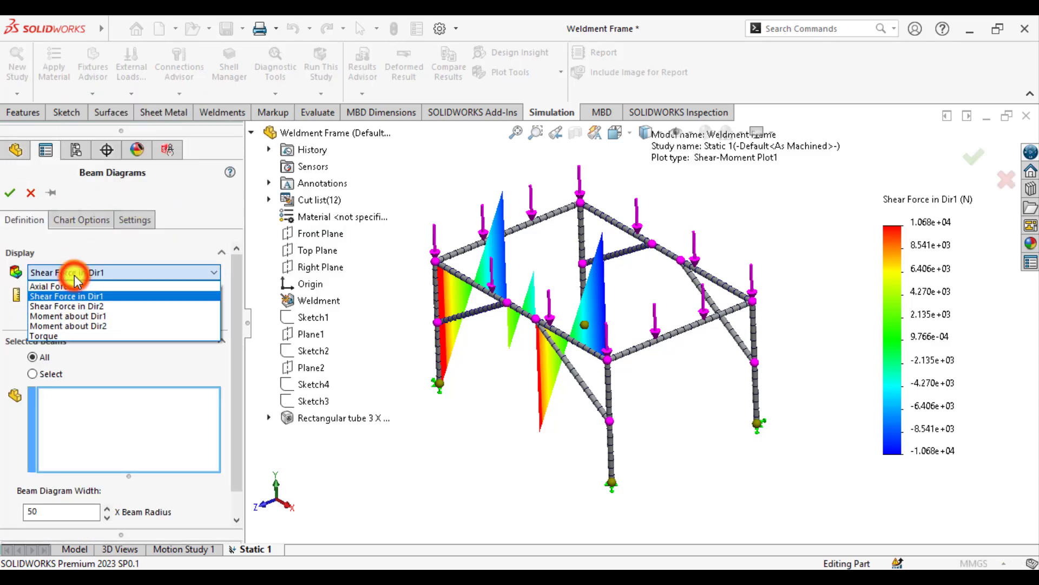
click(73, 316)
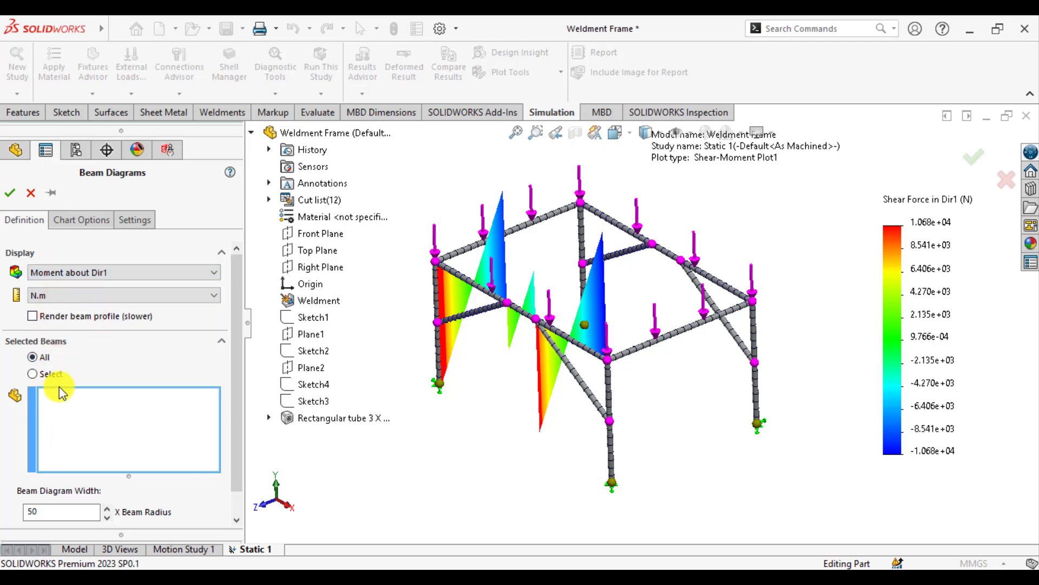
click(34, 375)
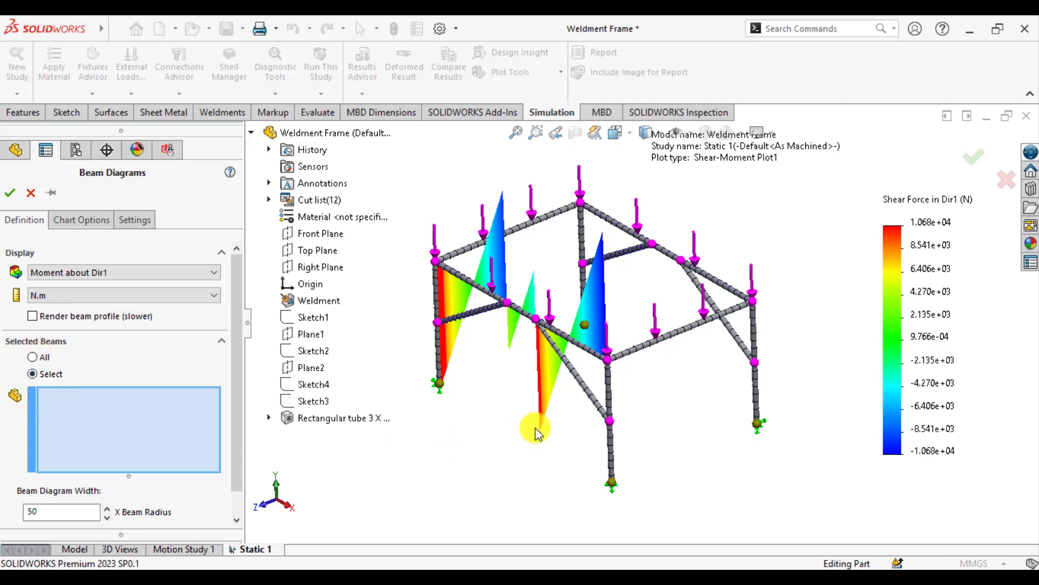
click(585, 407)
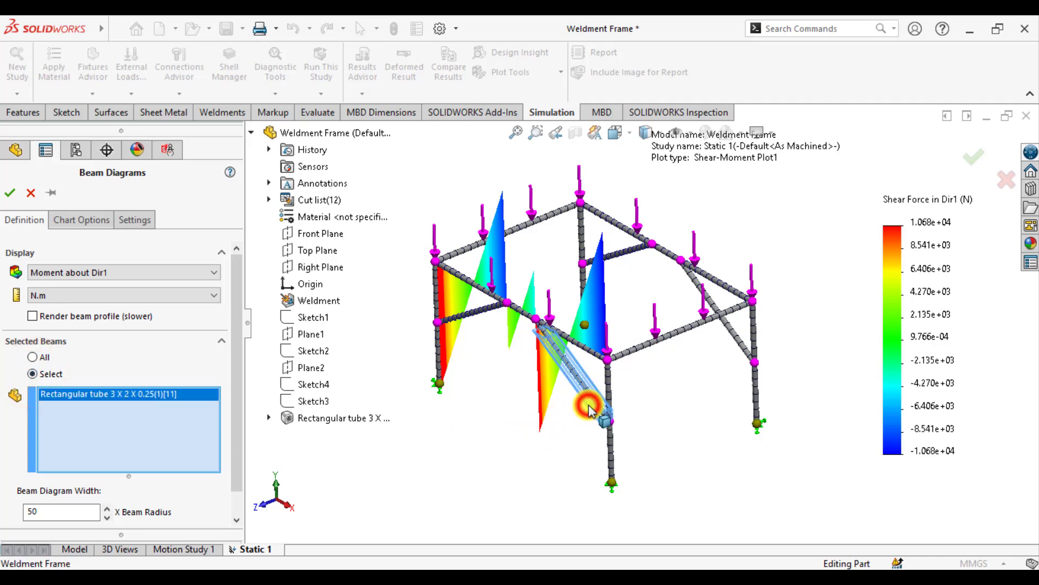
click(10, 194)
middle_drag(580, 429, 620, 401)
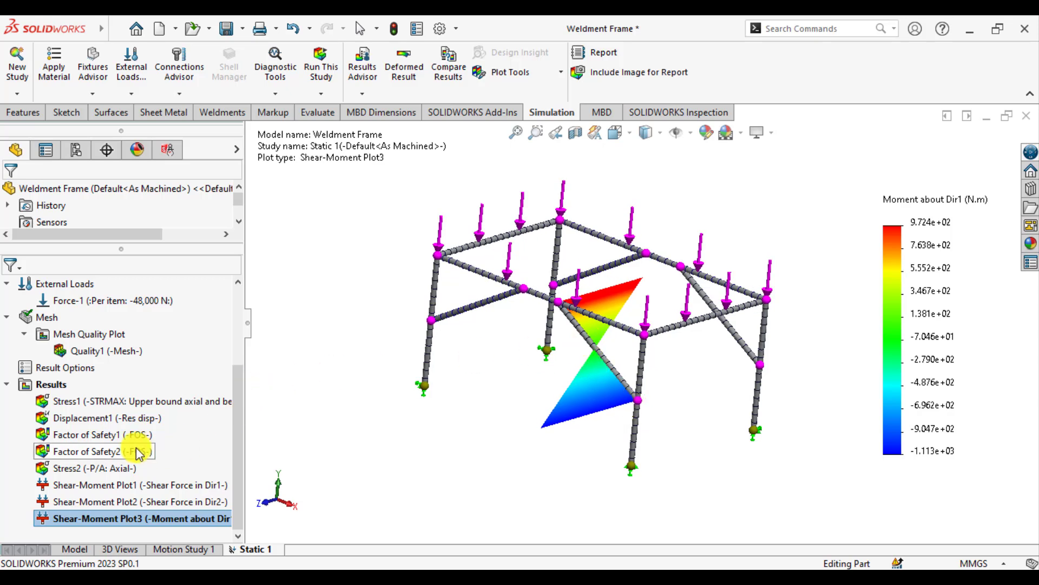
Step: Display the resultant displacement plot and superimpose the translucent model on its deformed shape
click(77, 417)
click(77, 417)
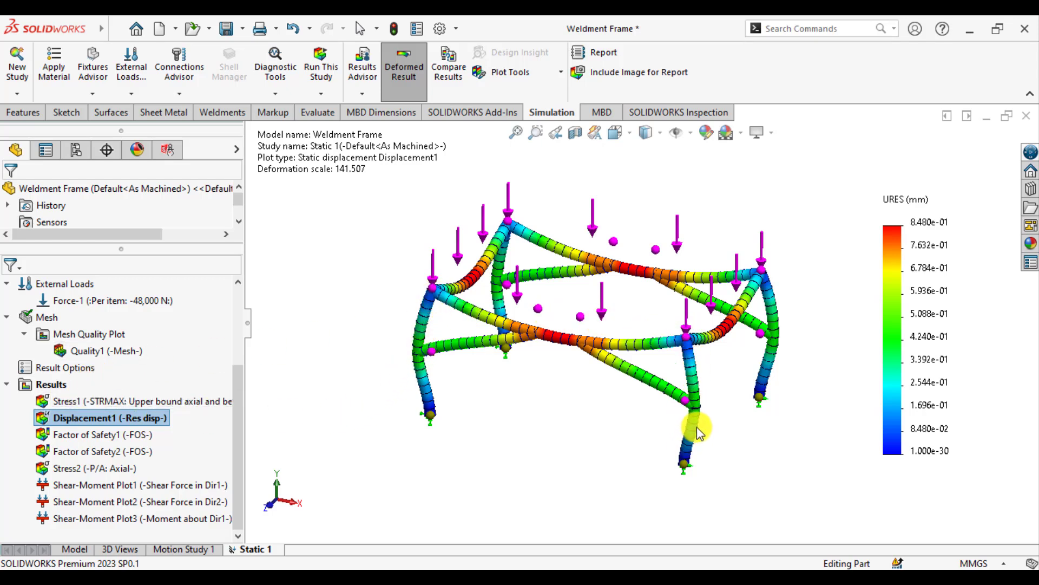
right_click(89, 415)
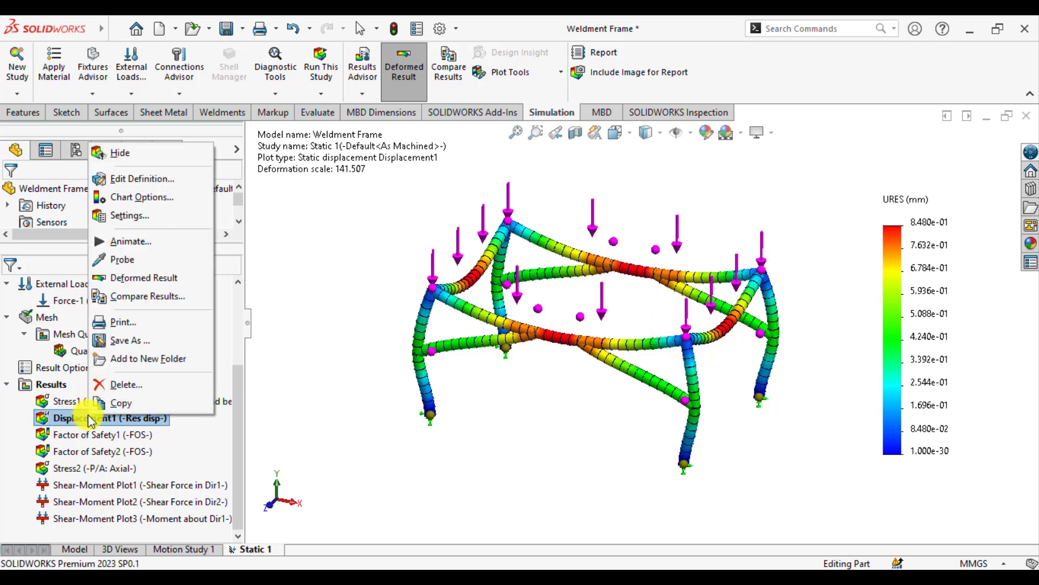
click(126, 179)
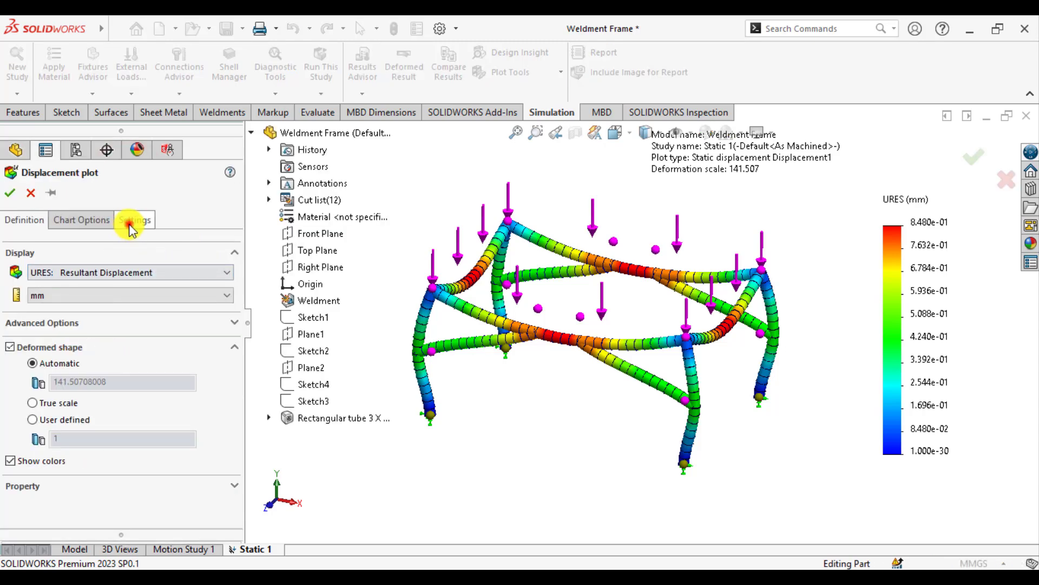
click(130, 223)
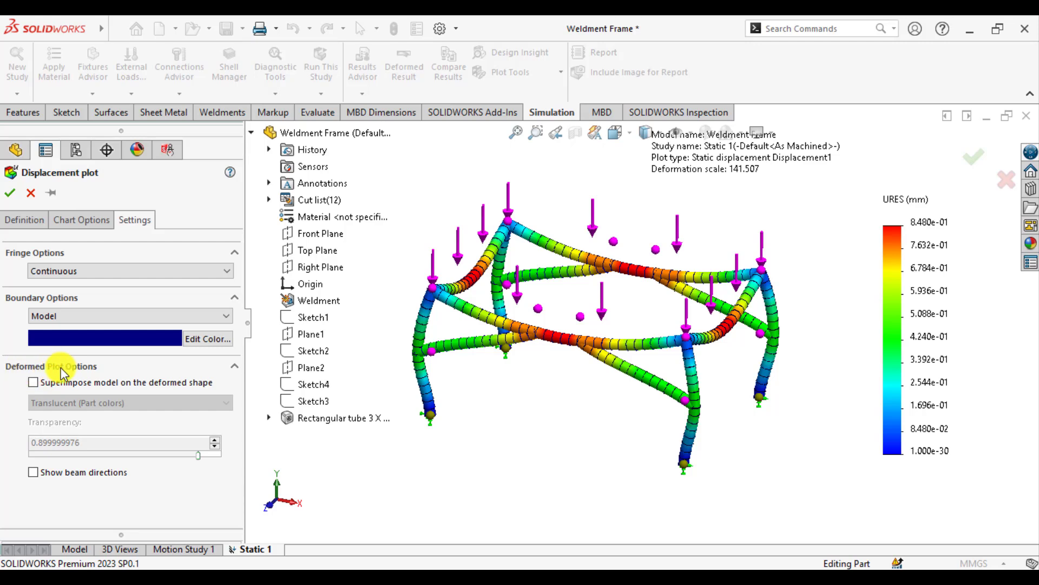
click(33, 382)
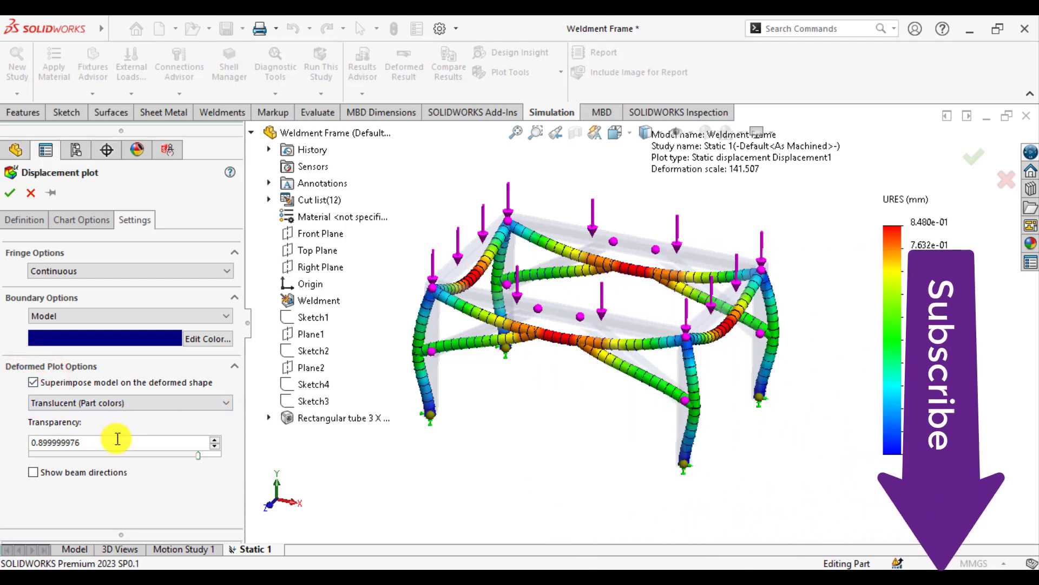
Step: Set the superimposed model's transparency to 0.18 and apply the displacement plot settings
click(198, 455)
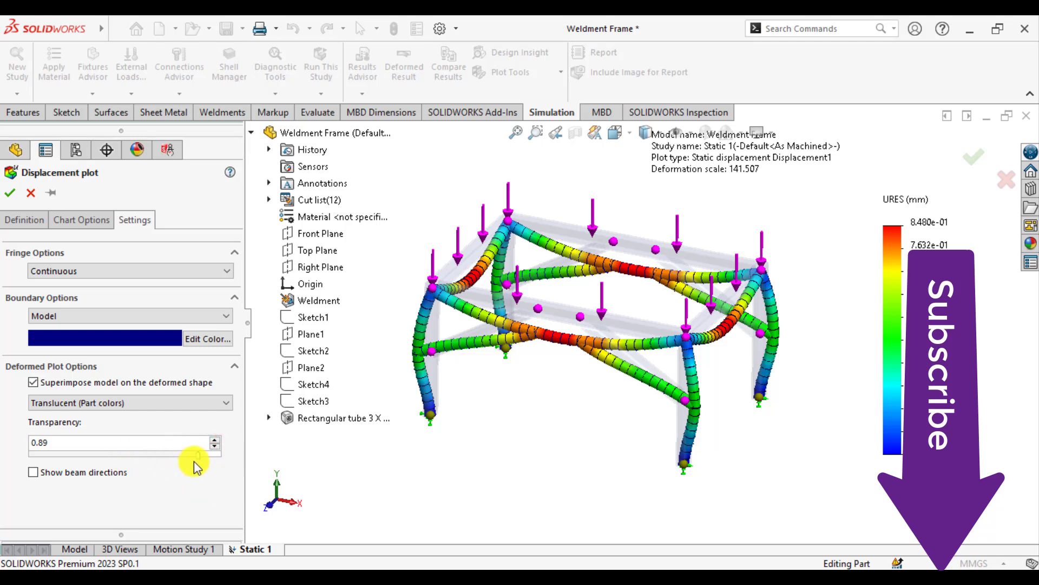
drag(197, 457, 136, 463)
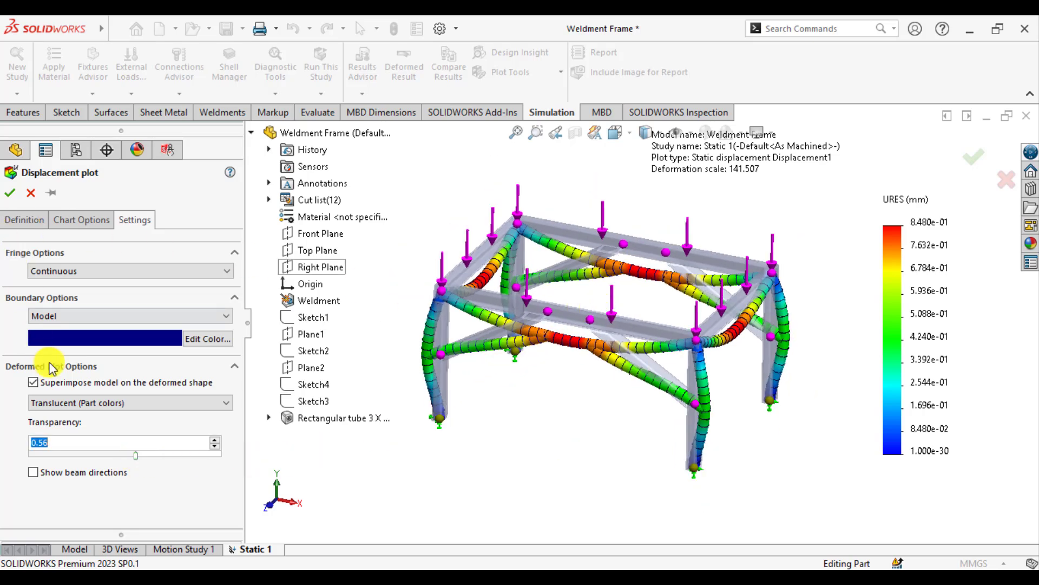
drag(136, 459, 68, 462)
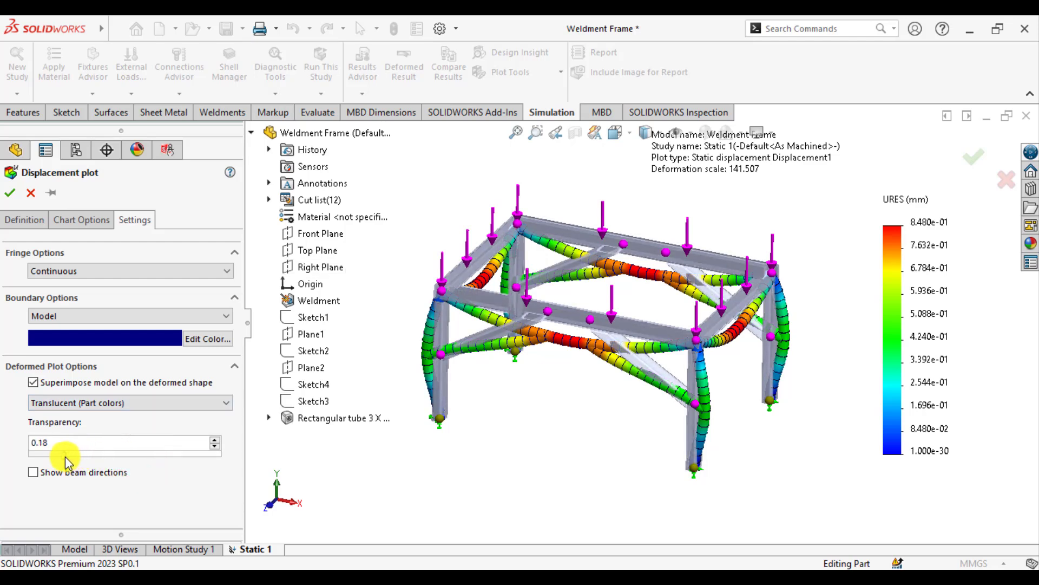
click(12, 195)
scroll(509, 308, down, 3)
middle_drag(632, 304, 598, 332)
scroll(599, 331, up, 3)
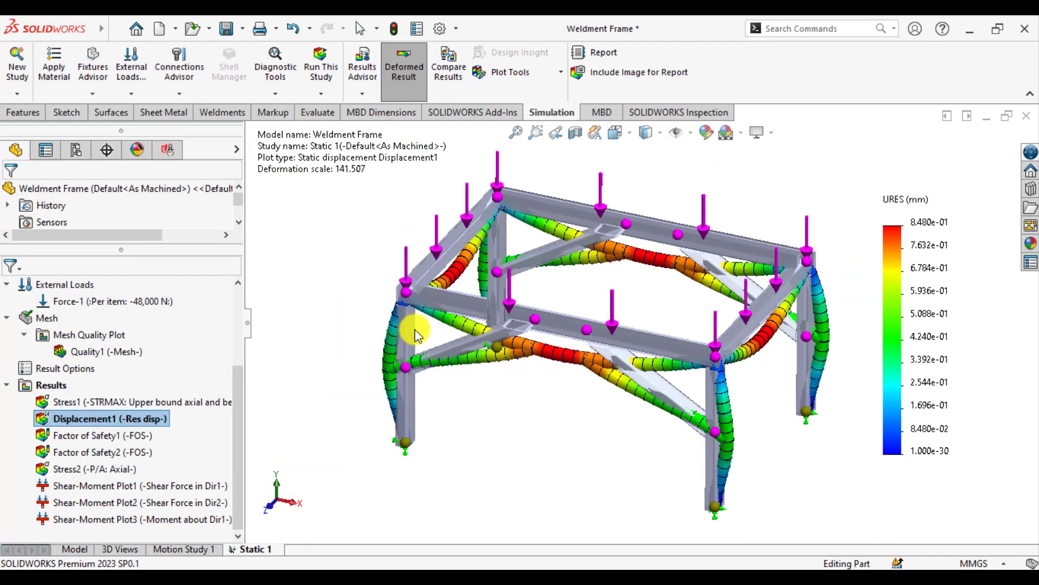